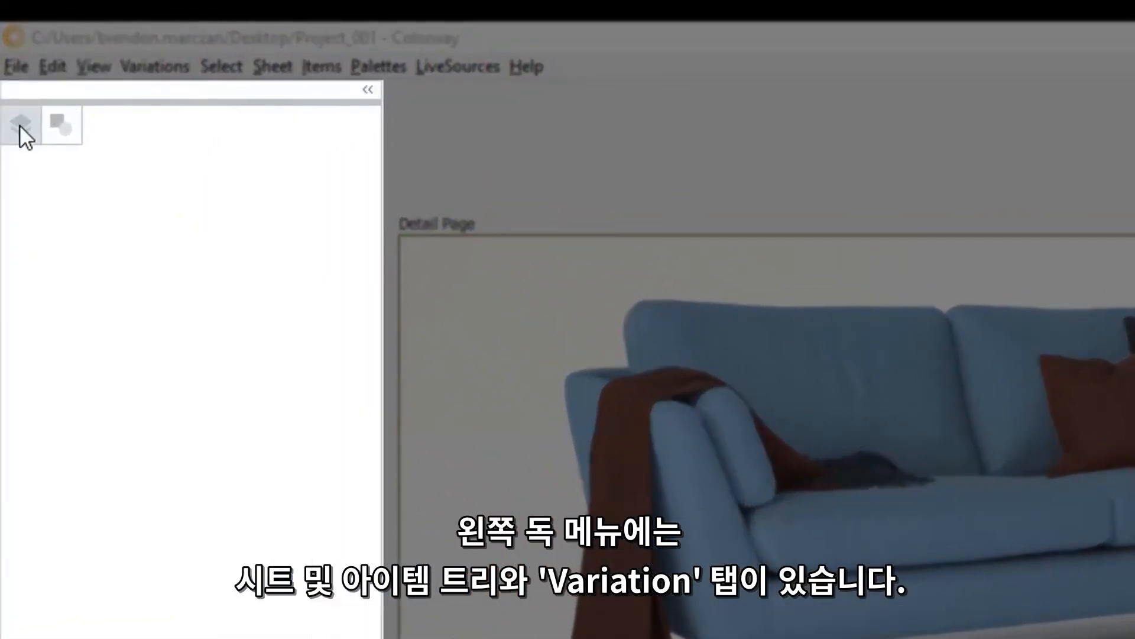
- Look over the project's sheet and item tree, and switch to its variations
click(20, 126)
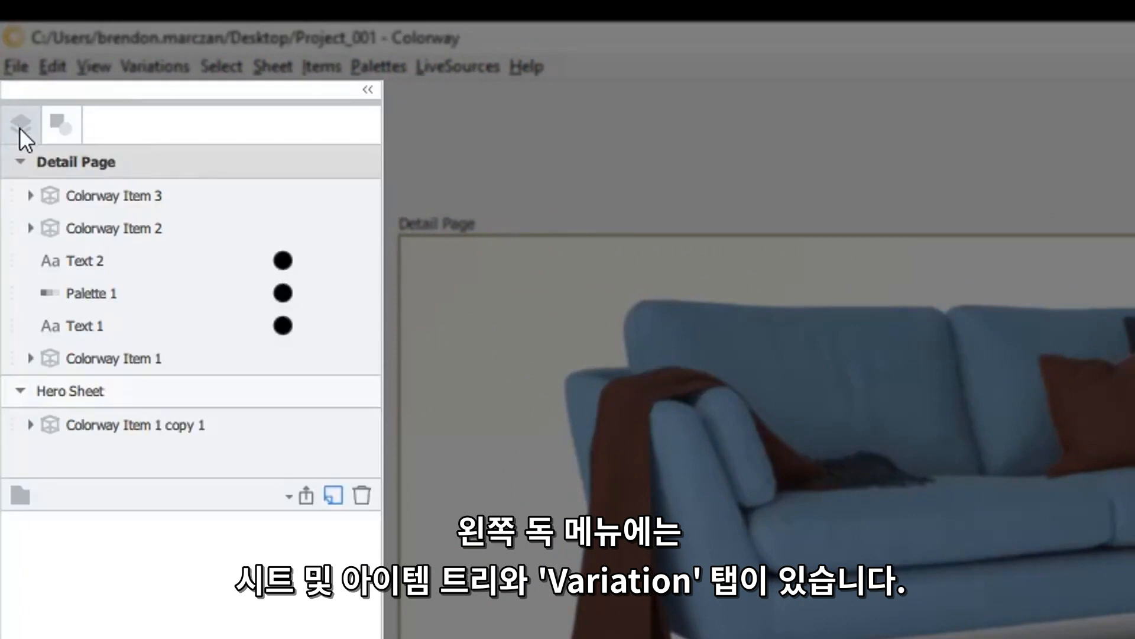
click(63, 121)
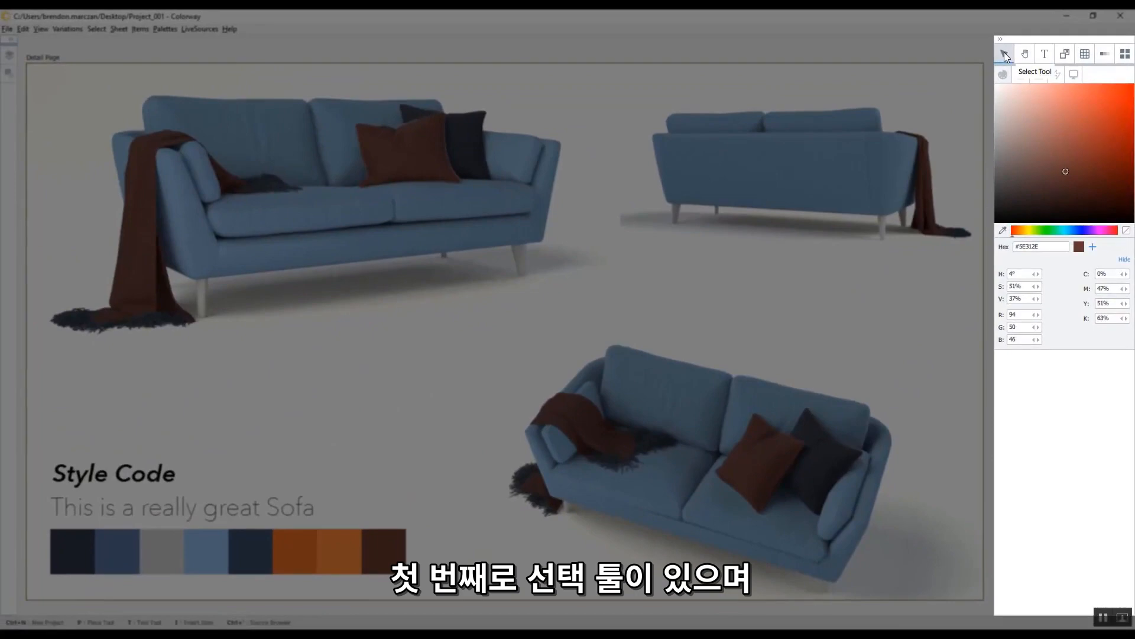
- Add a text item reading "zdfasdf" in the empty area just below the large front-view sofa
click(1027, 54)
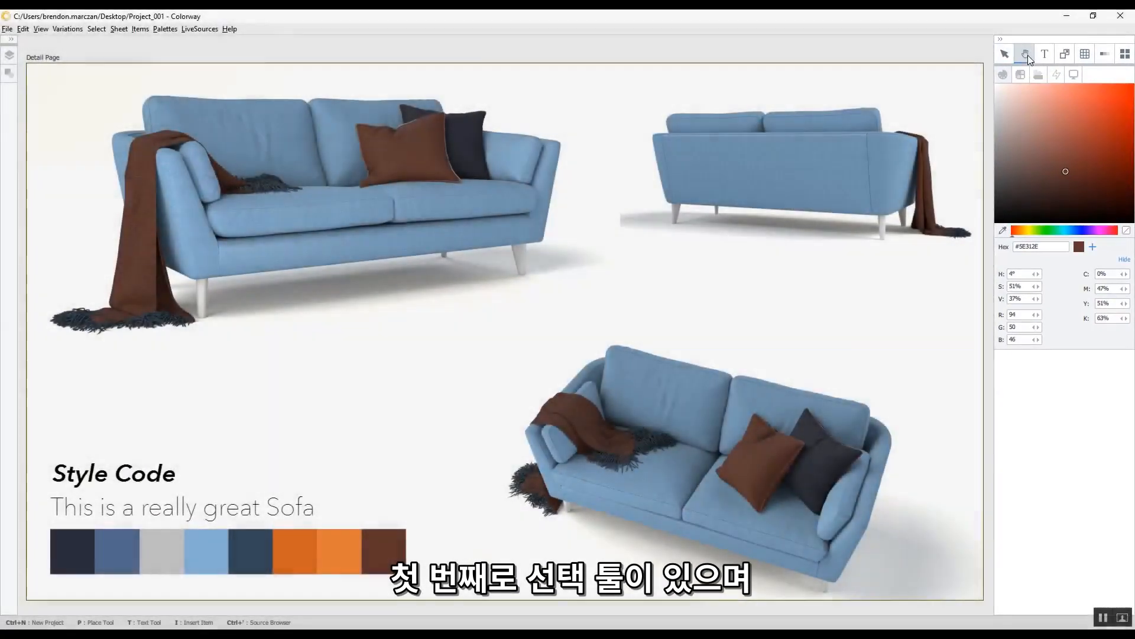
drag(923, 101, 768, 172)
drag(229, 300, 403, 216)
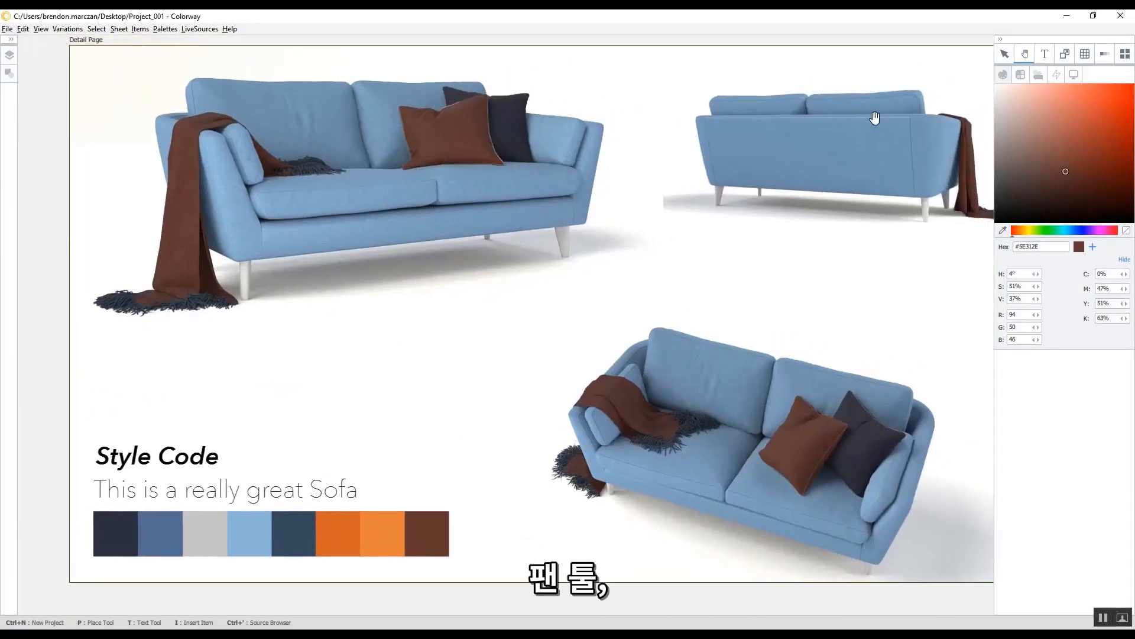
click(1043, 55)
drag(483, 271, 651, 312)
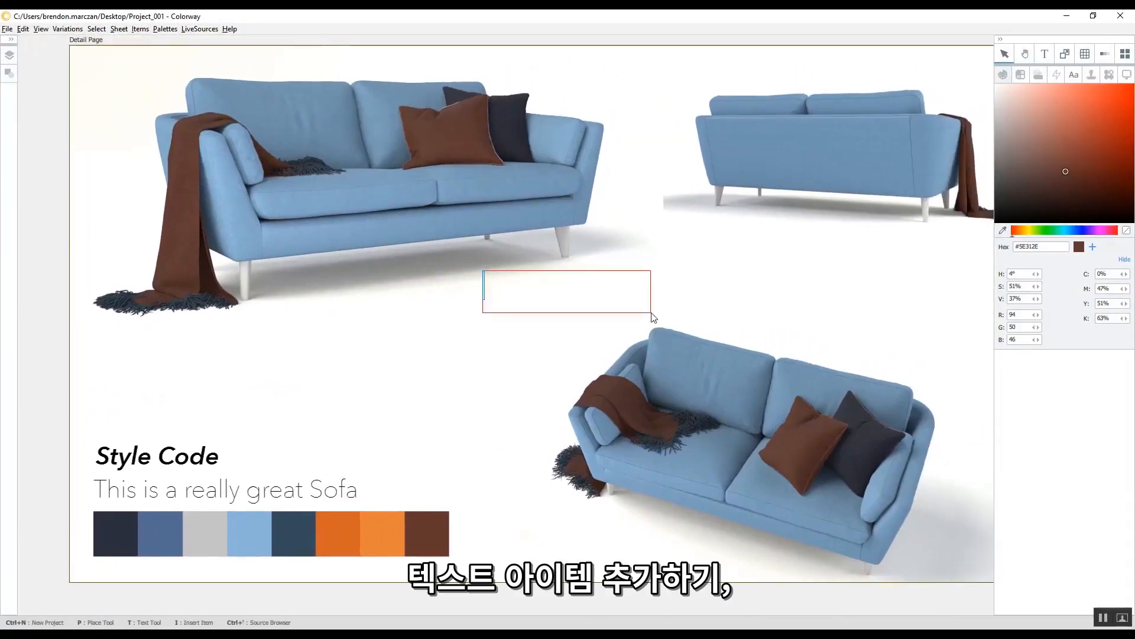
text(zdfasdf)
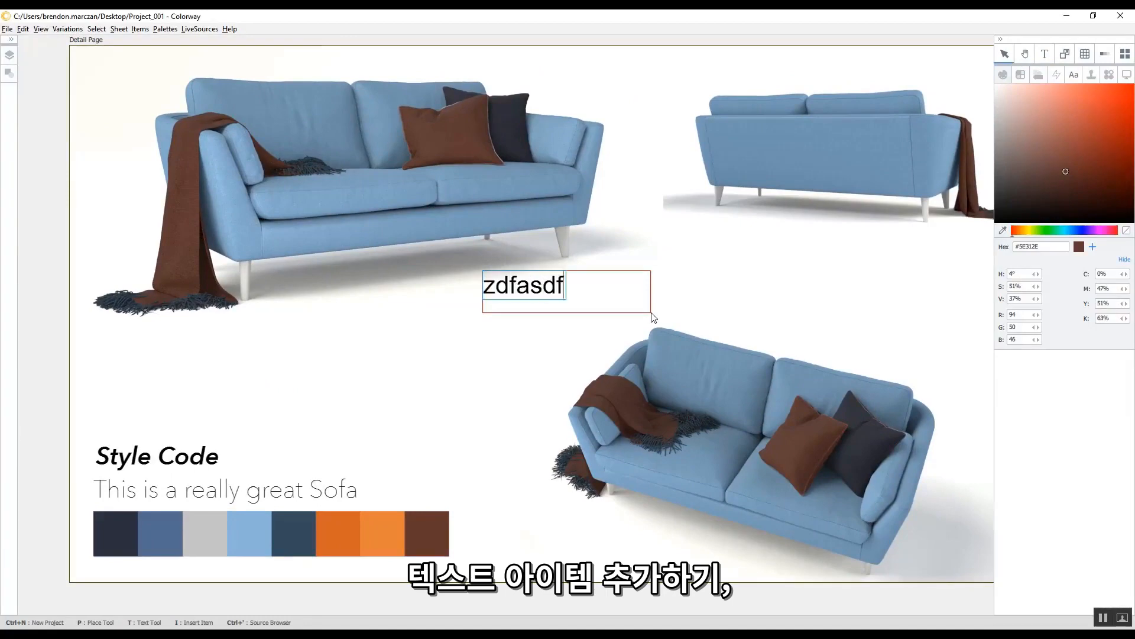
click(685, 312)
- Insert the orange-and-black leopard pattern image from the Desktop folder between the rear-view and top-view sofas
click(1061, 52)
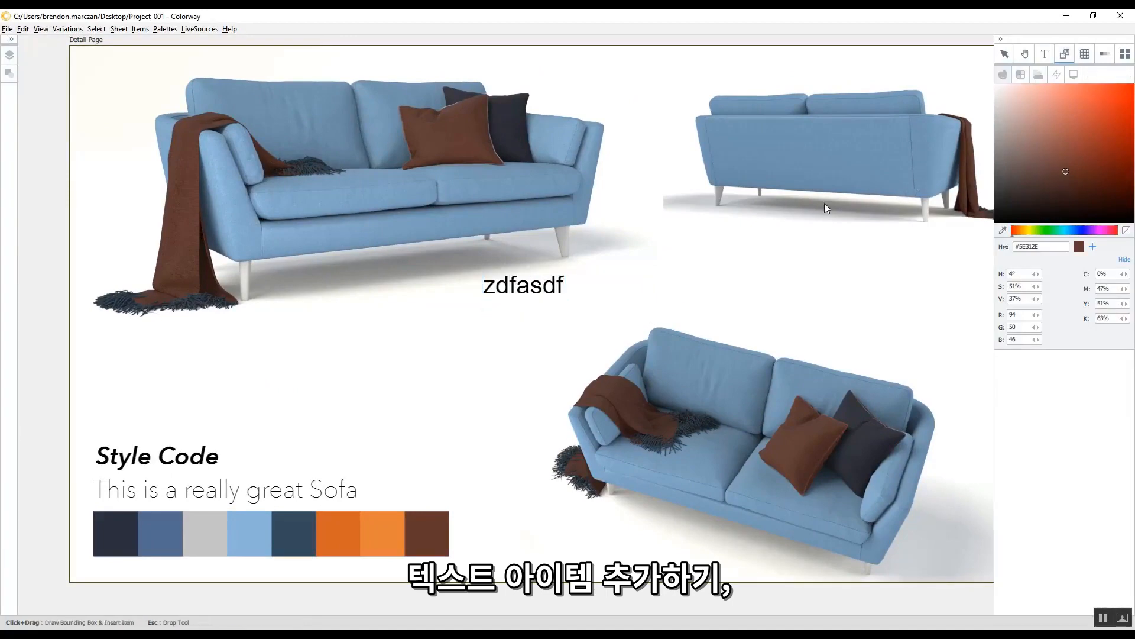
drag(630, 231, 899, 374)
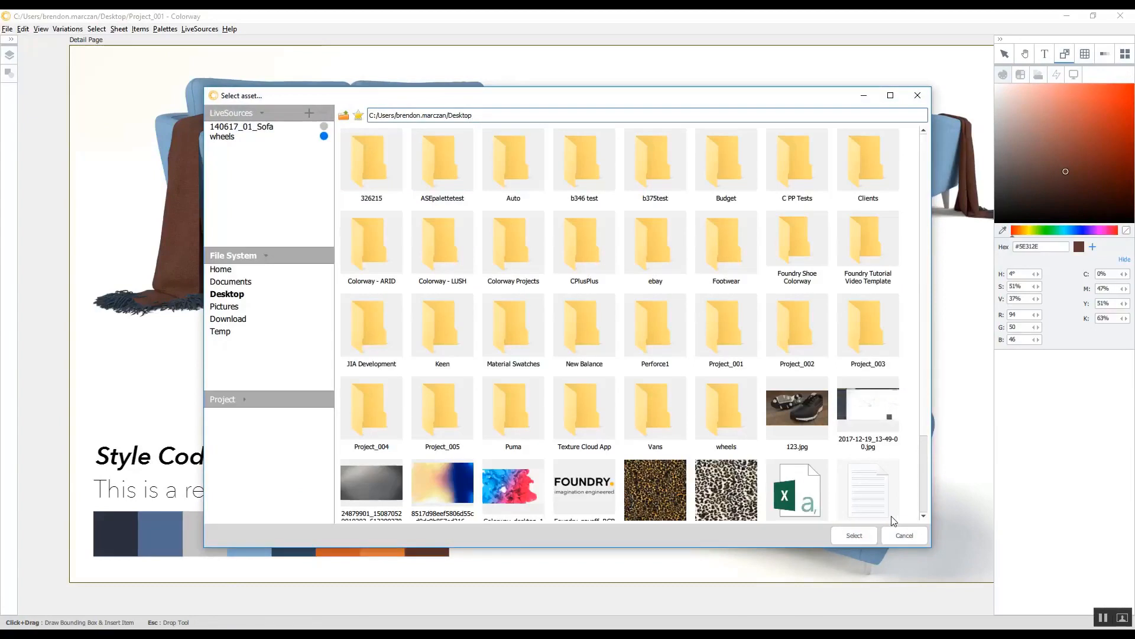
double_click(676, 486)
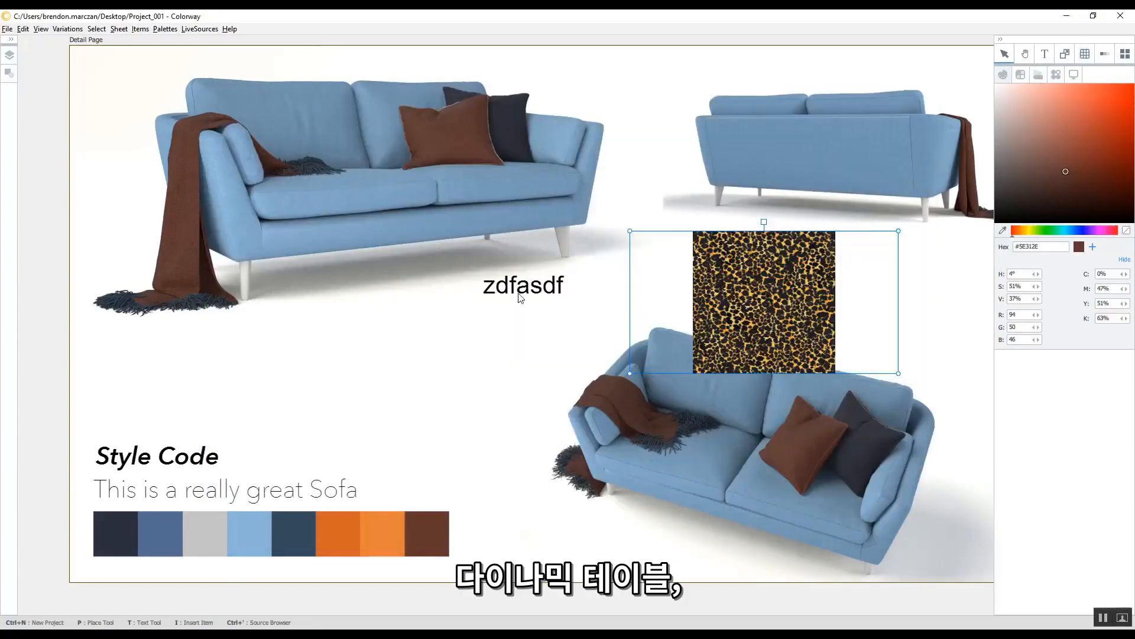
- Draw a table of three rows and four columns in the blank area above the Style Code text
drag(242, 338, 608, 499)
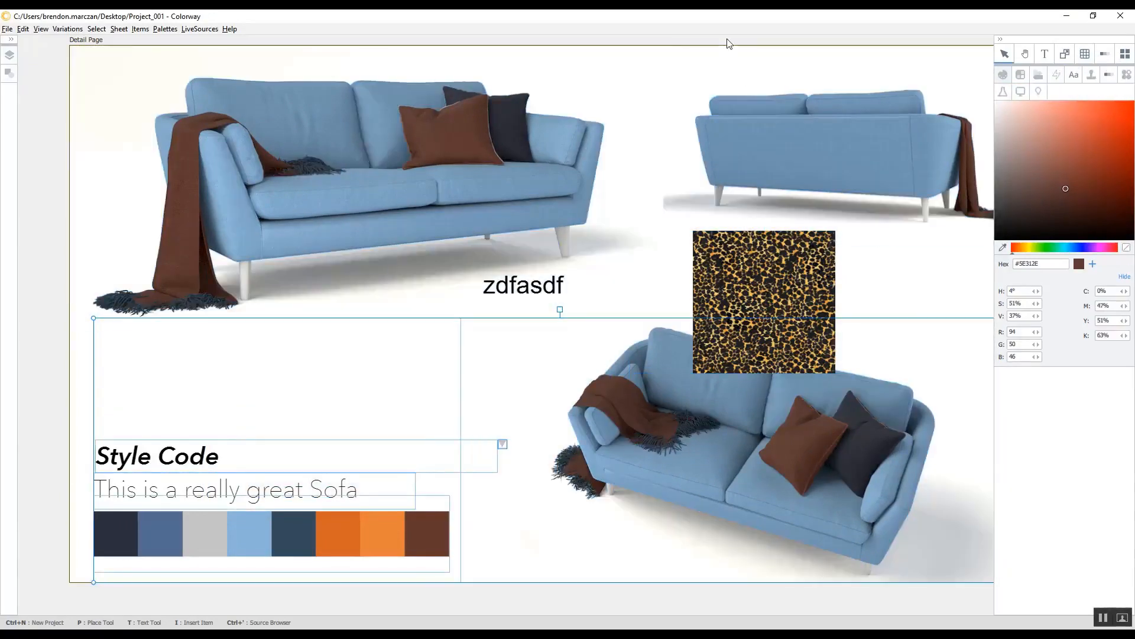
click(727, 39)
click(1083, 55)
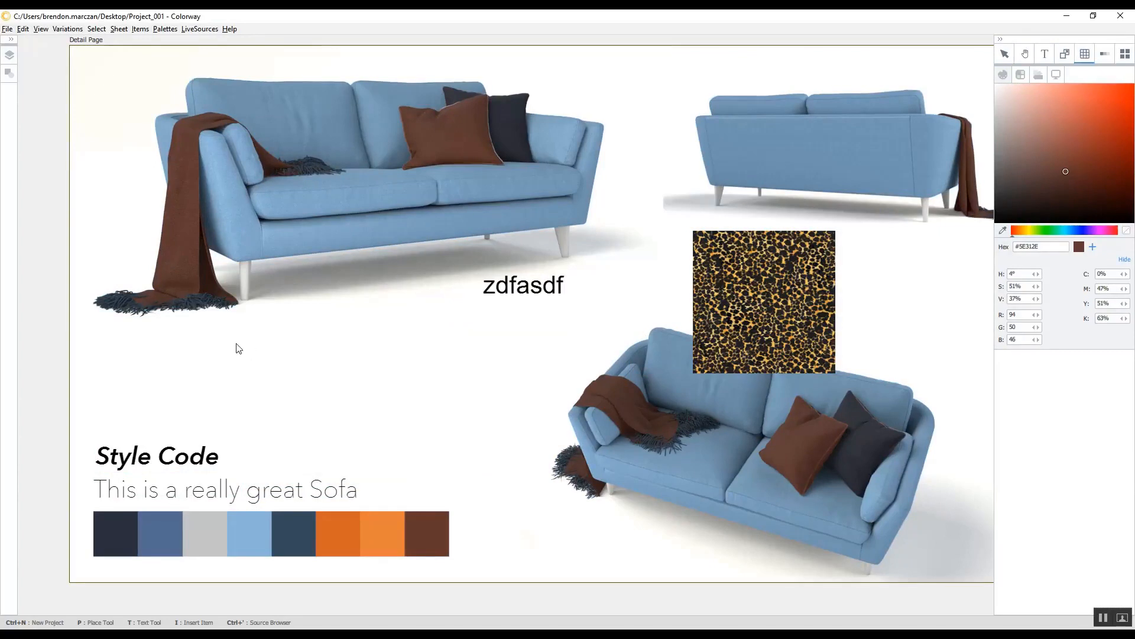
drag(236, 343, 506, 431)
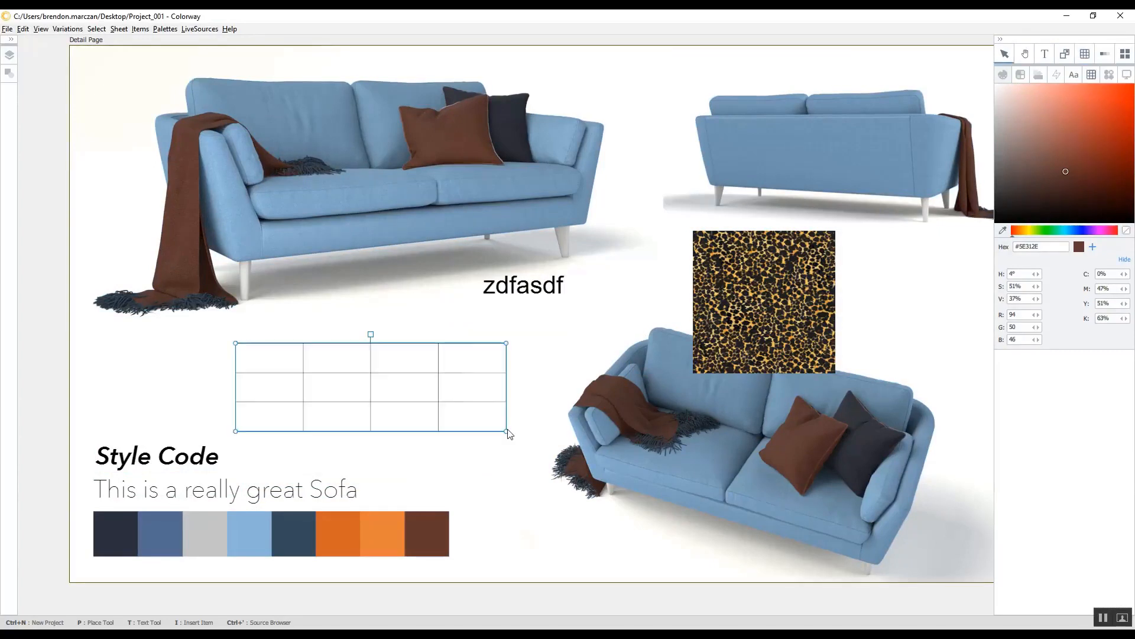
- Place a small dynamic palette to the right of the large colour swatch strip, below the top-view sofa
click(1110, 57)
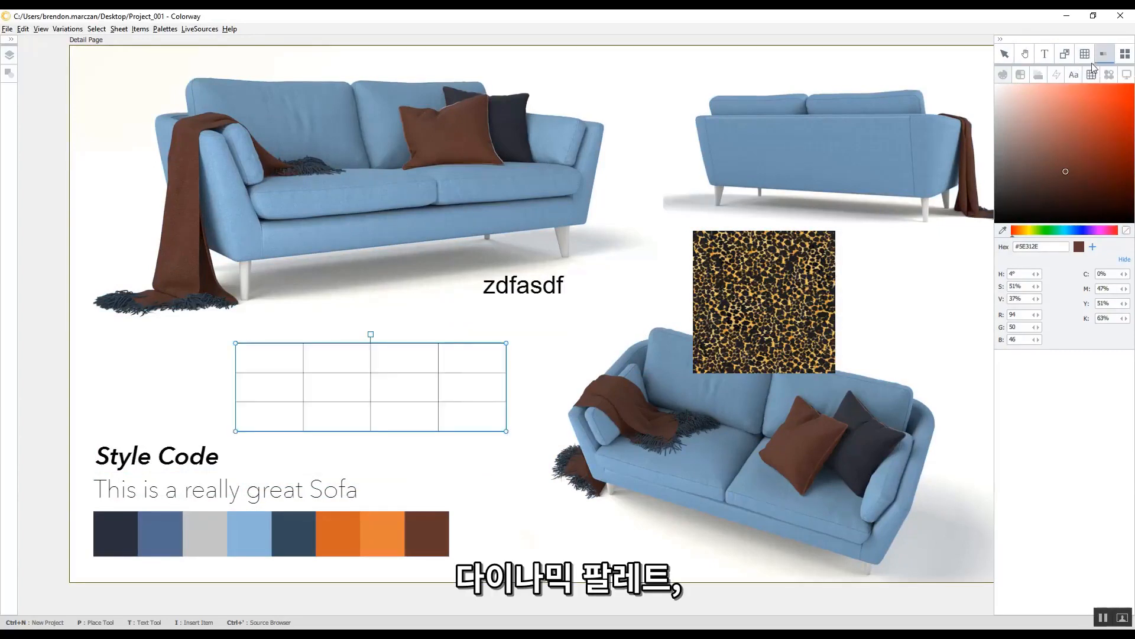
drag(502, 534, 668, 573)
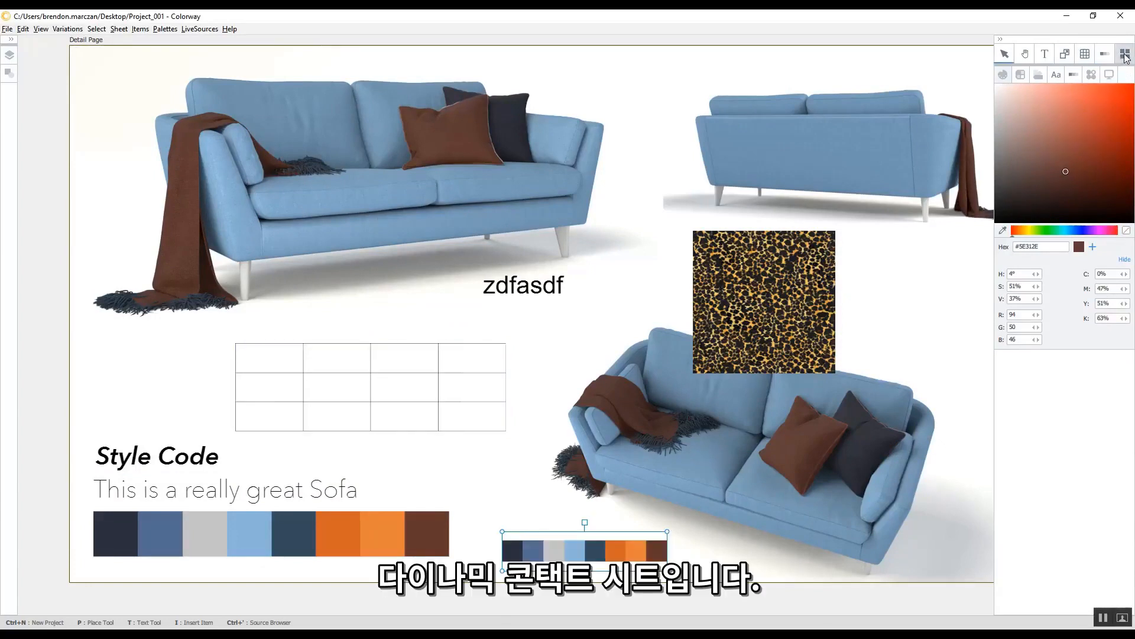
- Add a dynamic contact sheet to the right of the leopard image and link it to the large front-view sofa
drag(896, 330, 992, 388)
drag(951, 324, 901, 332)
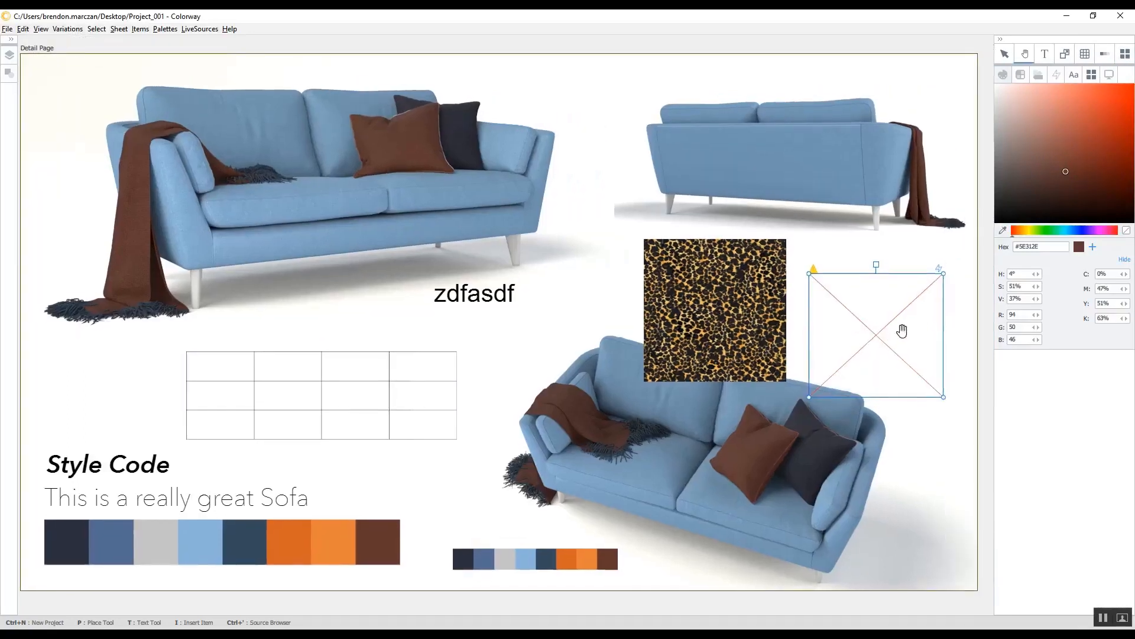
drag(939, 269, 505, 186)
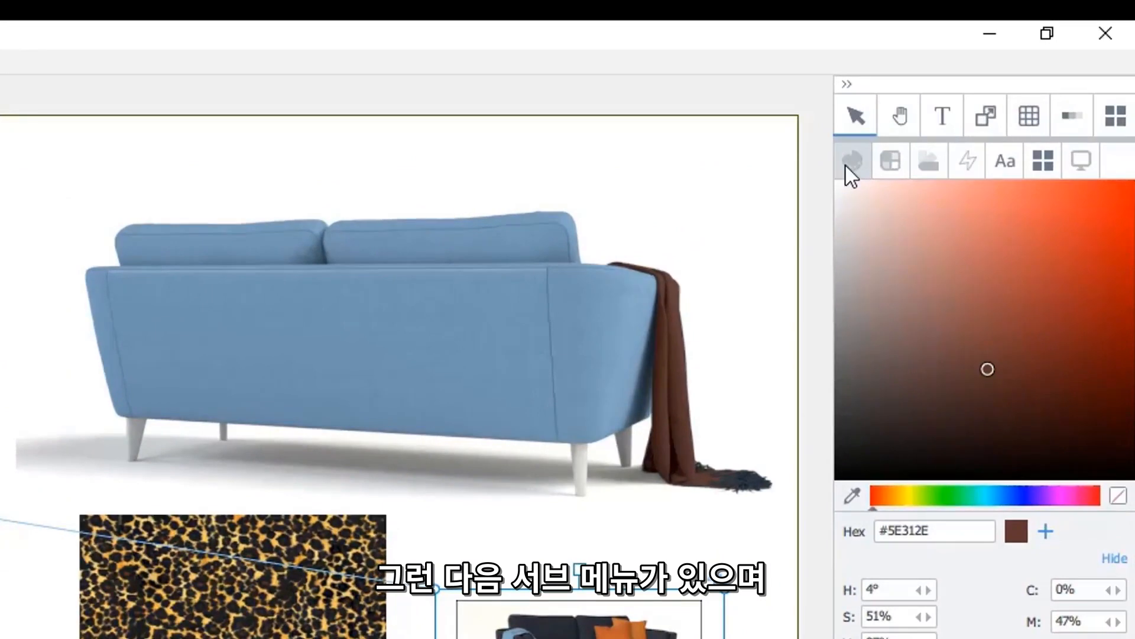
- Select the sheet, rear-view sofa, leopard image, text item and contact sheet in turn to compare the options each offers
click(719, 161)
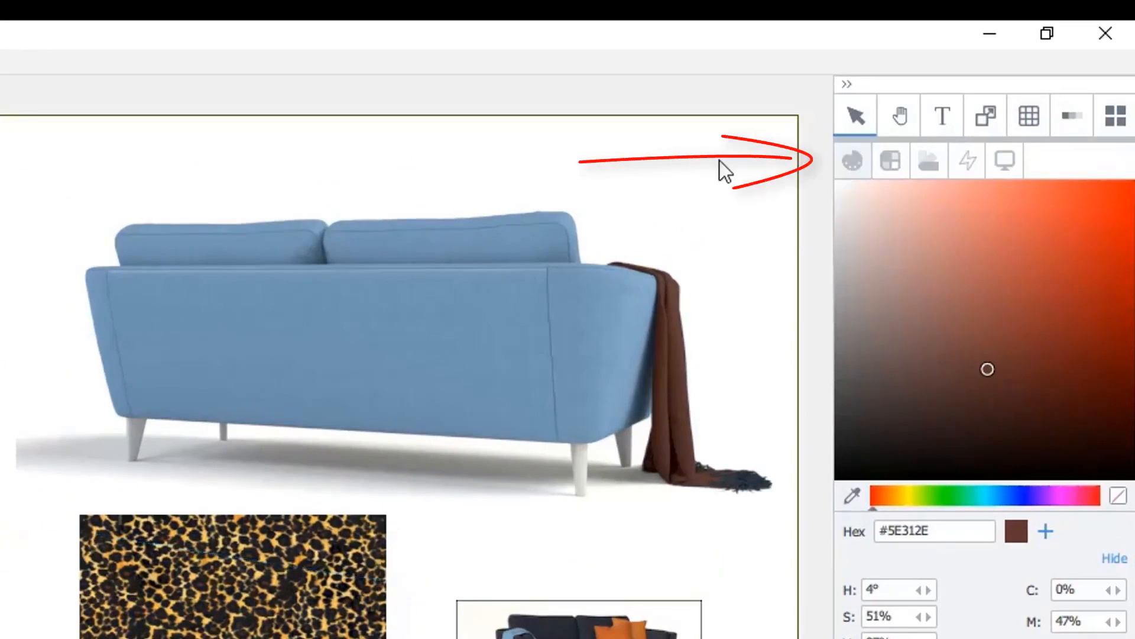
click(548, 303)
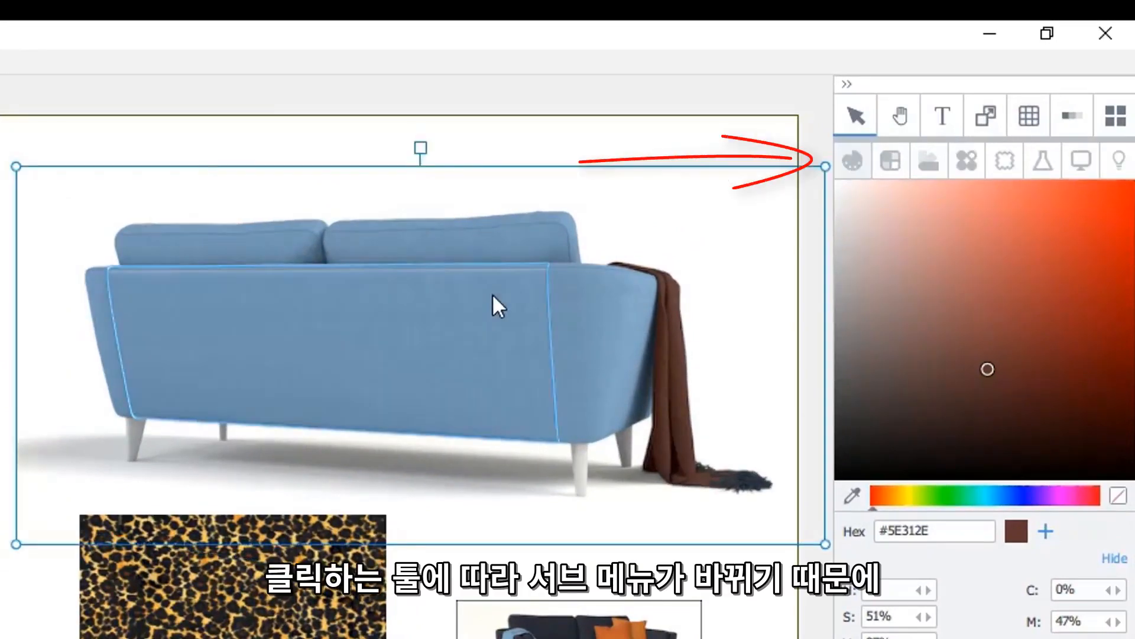
click(704, 125)
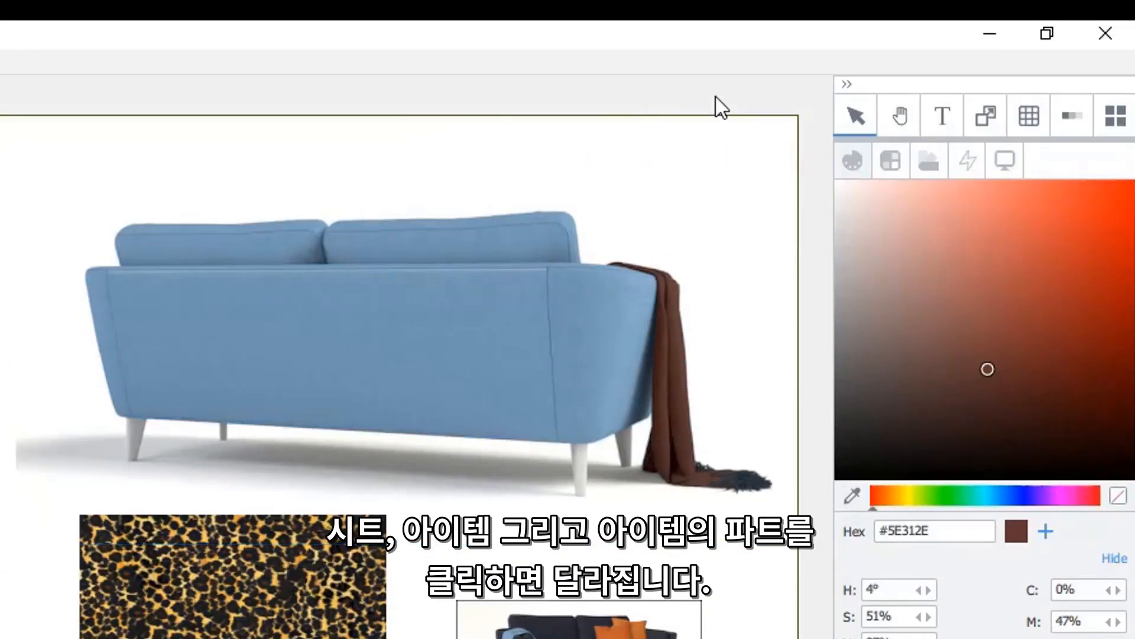
click(450, 312)
click(371, 303)
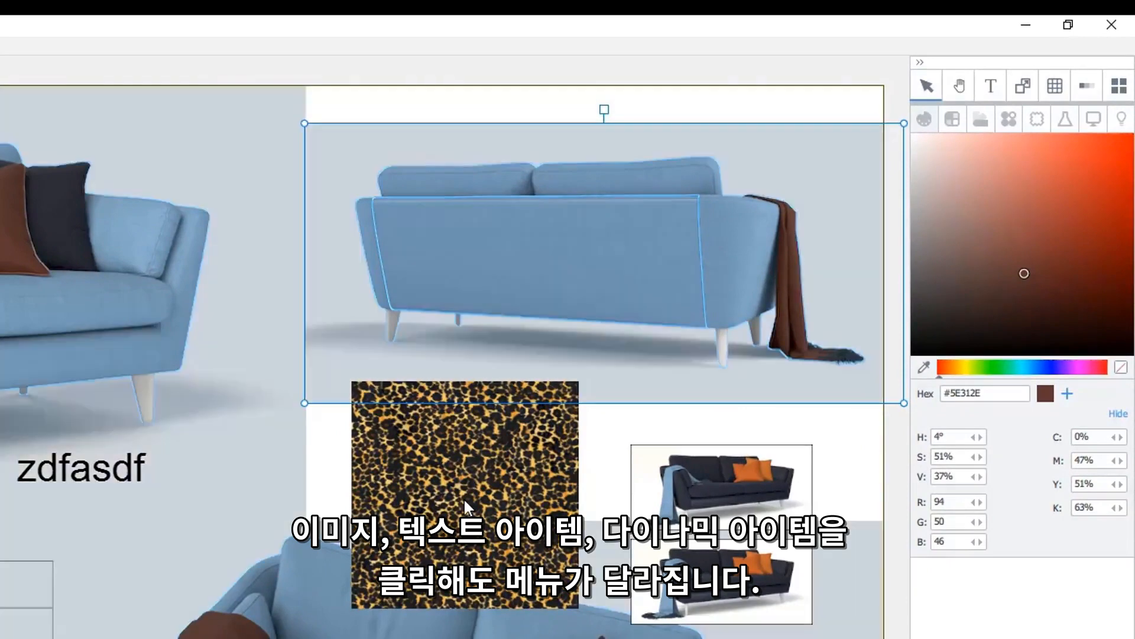
click(464, 498)
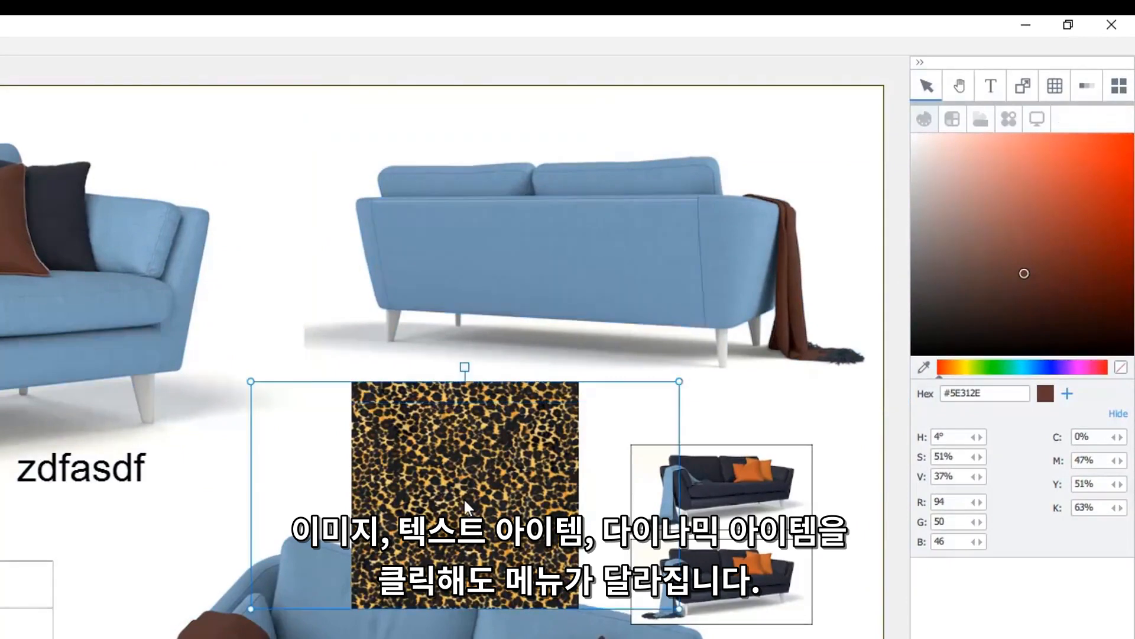
click(133, 467)
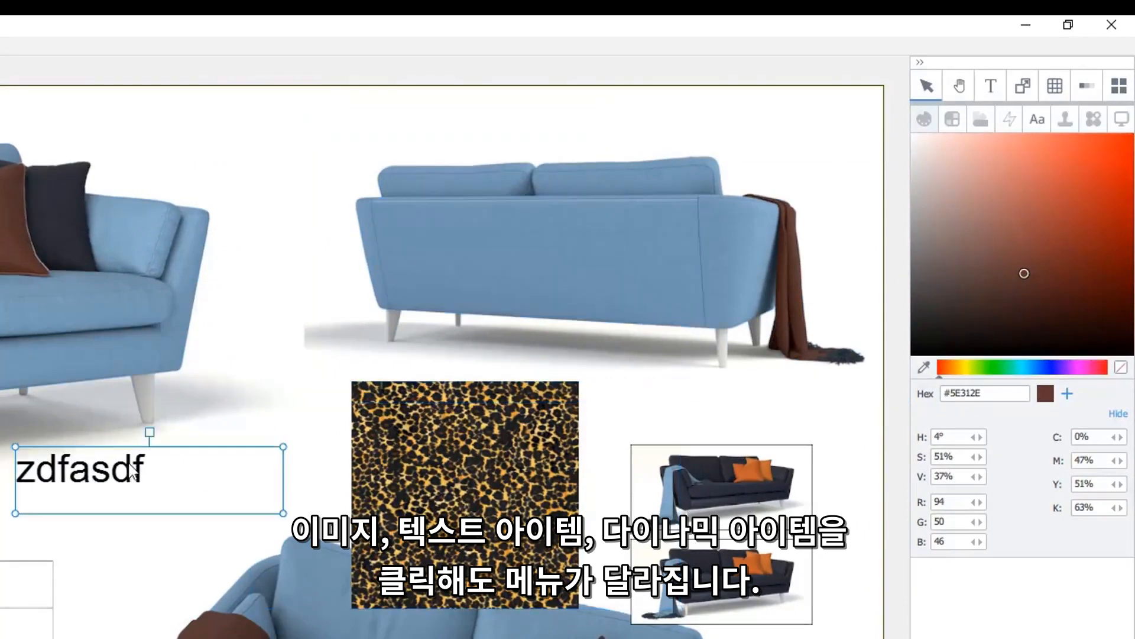
click(720, 482)
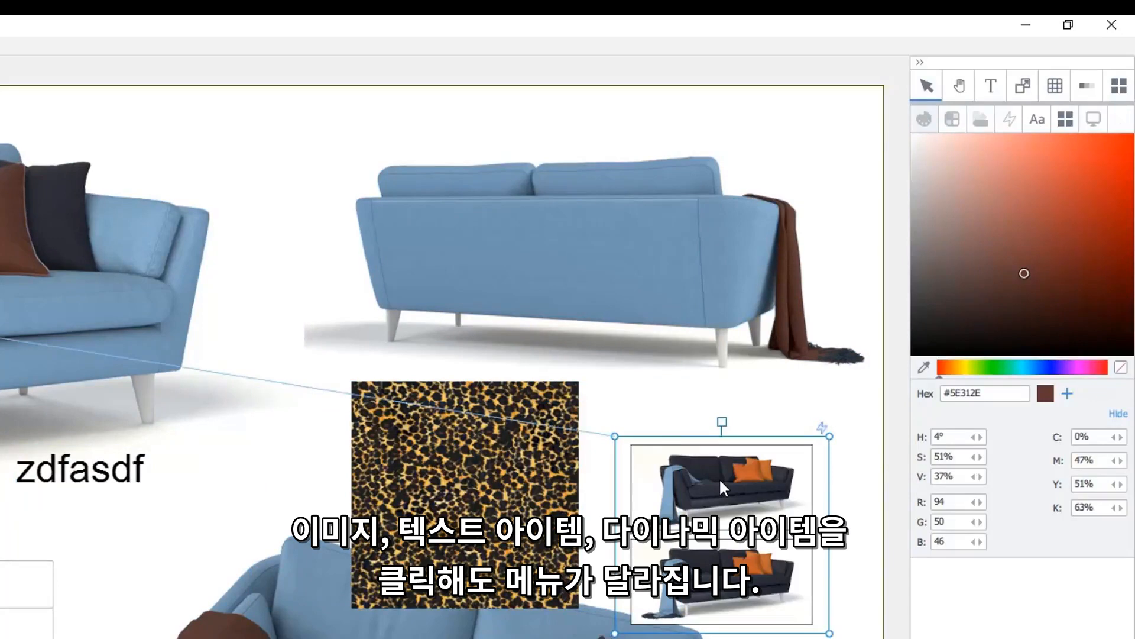
- With the sheet selected, toggle the colour picker's HSV, RGB and CMYK values to compare both layouts, ending with them hidden
click(695, 92)
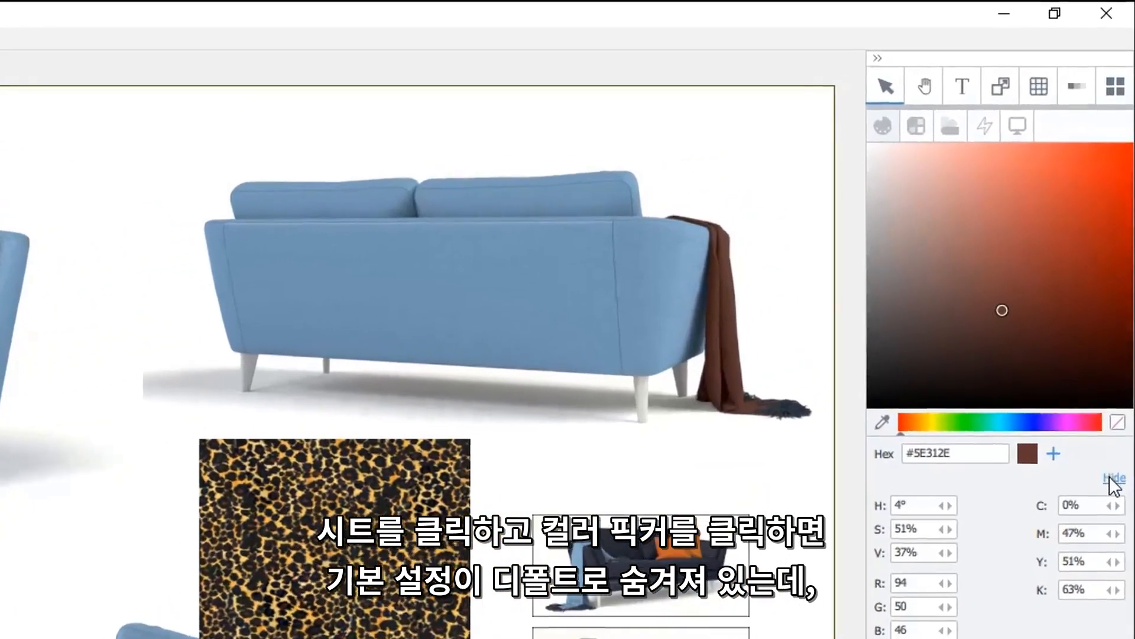
click(1118, 414)
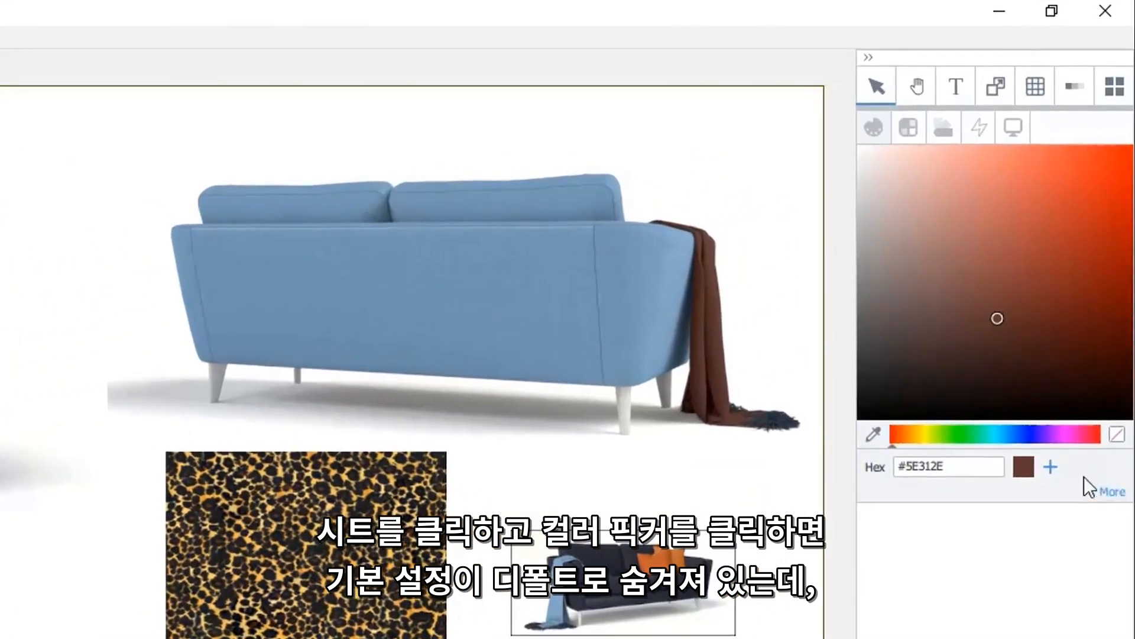
click(1112, 493)
click(1111, 493)
click(1112, 494)
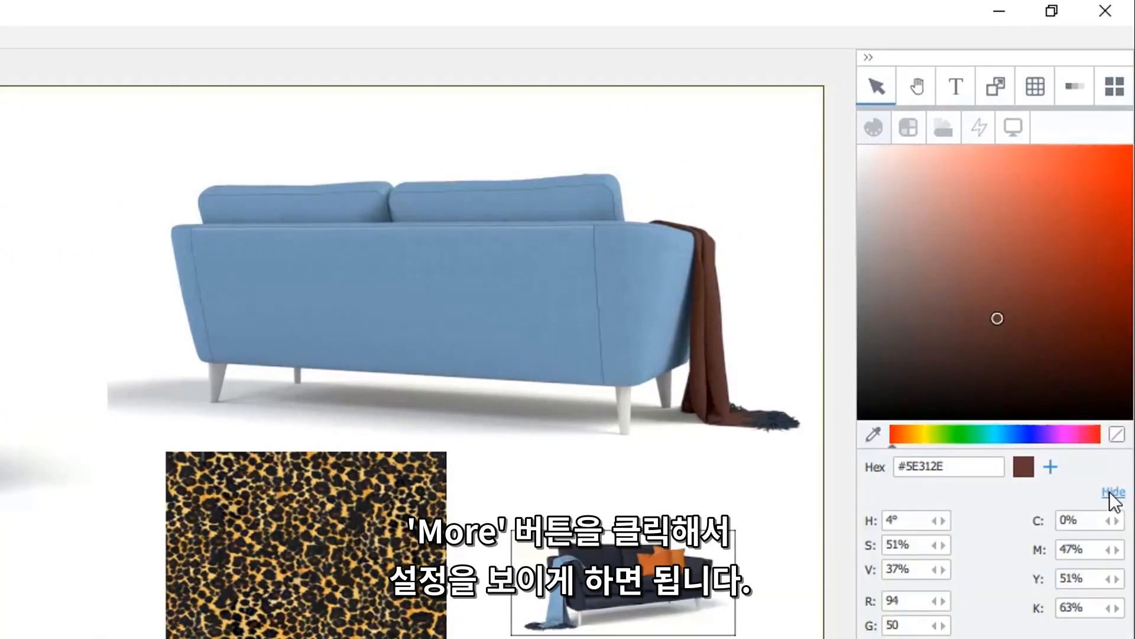
click(1111, 493)
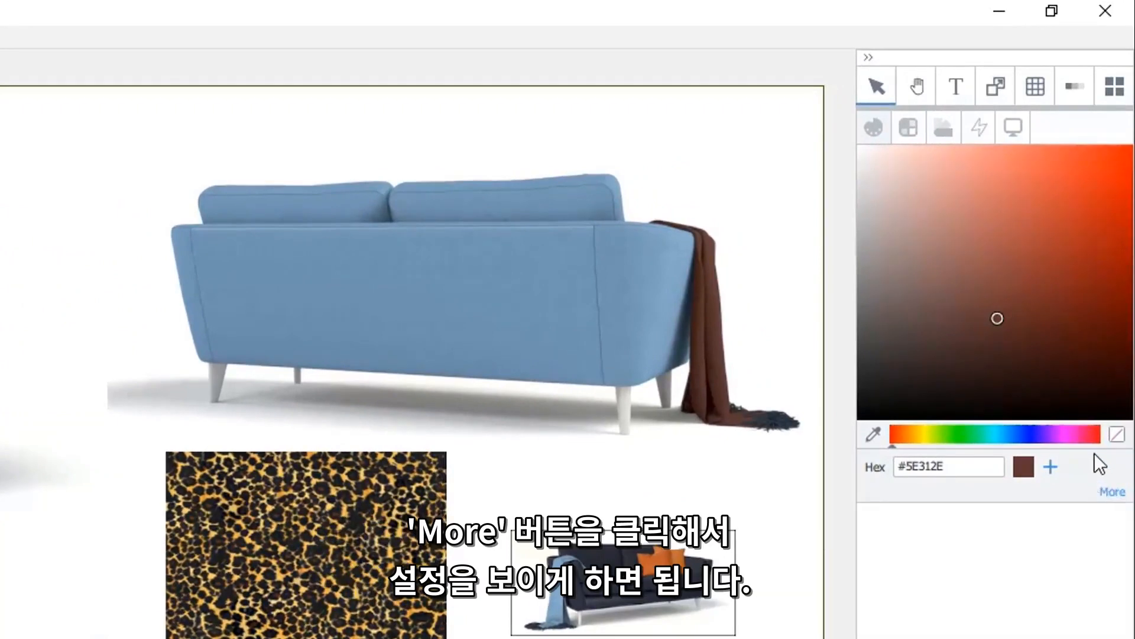
- Review the sheet's Default Palette, the PANTONE master colour library, the Dynamic setting and the display settings
click(908, 130)
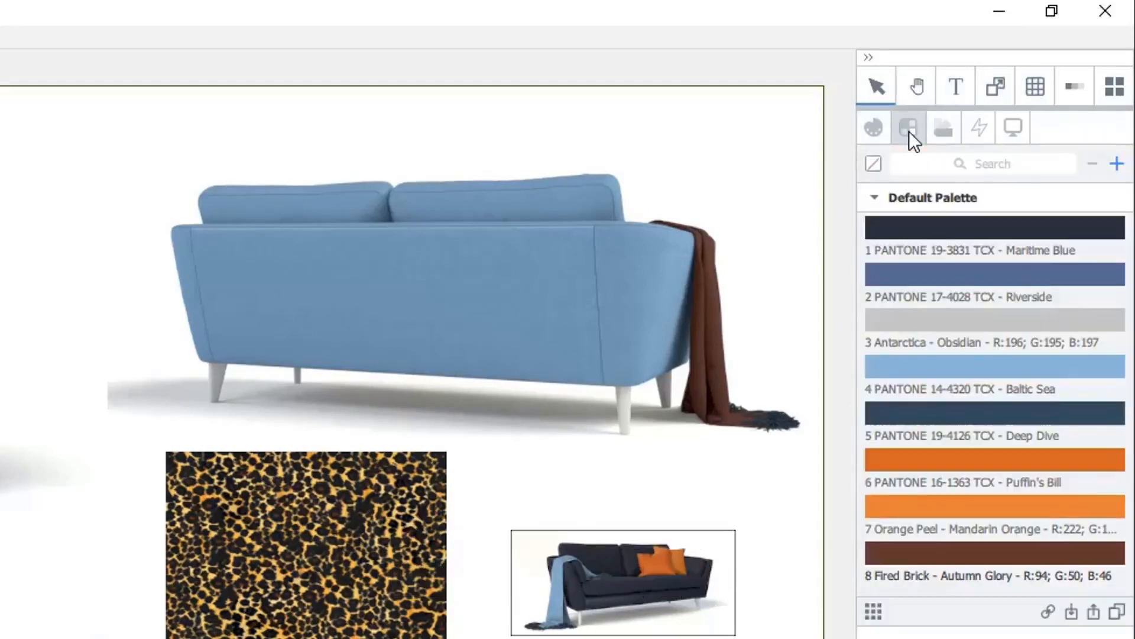
click(873, 199)
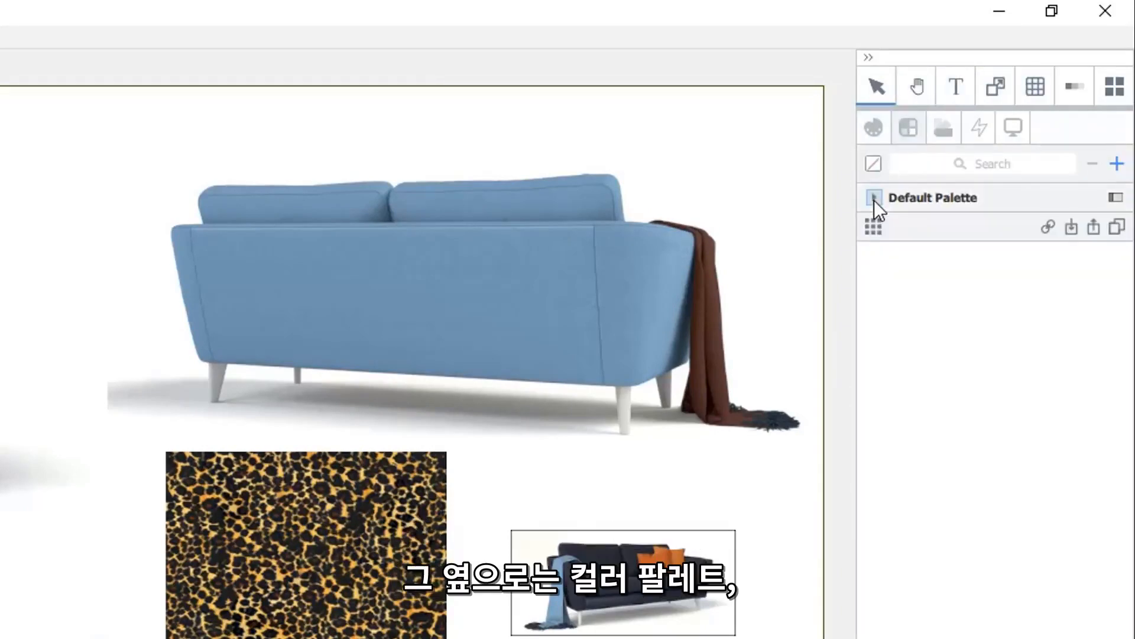
click(874, 199)
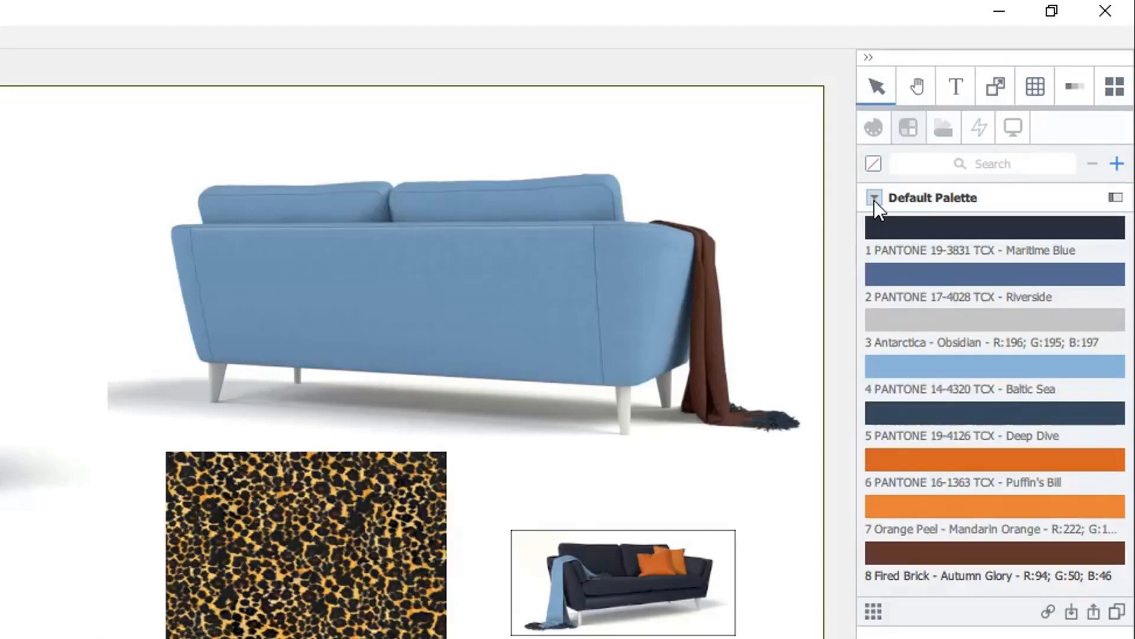
click(943, 127)
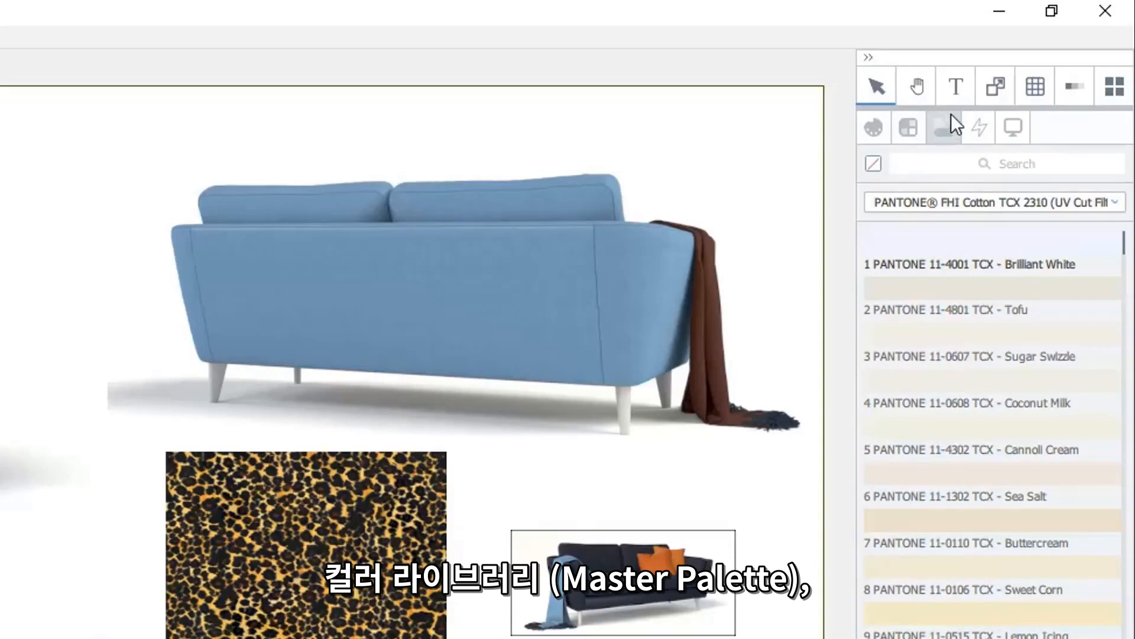
click(981, 129)
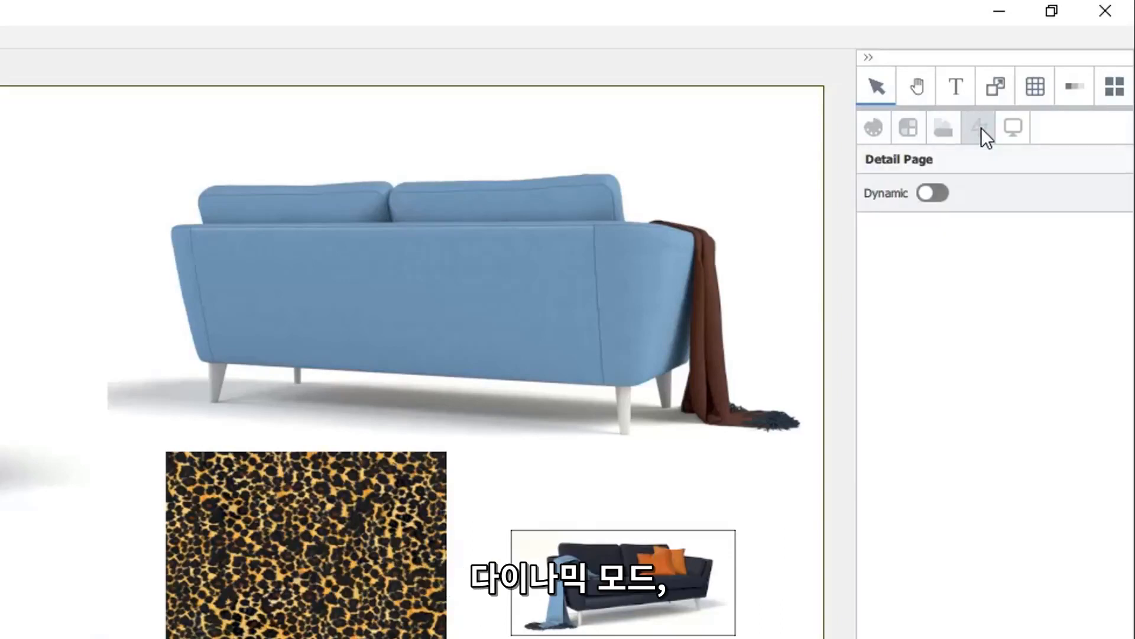
click(1013, 126)
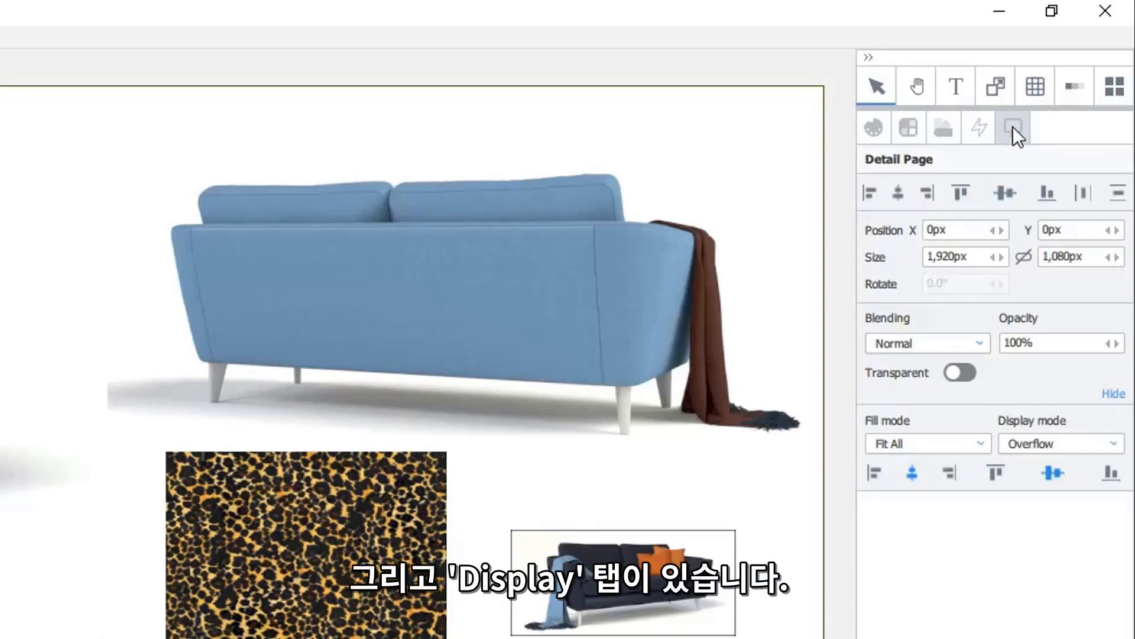
- Select the rear-view sofa item and open its variants
click(353, 253)
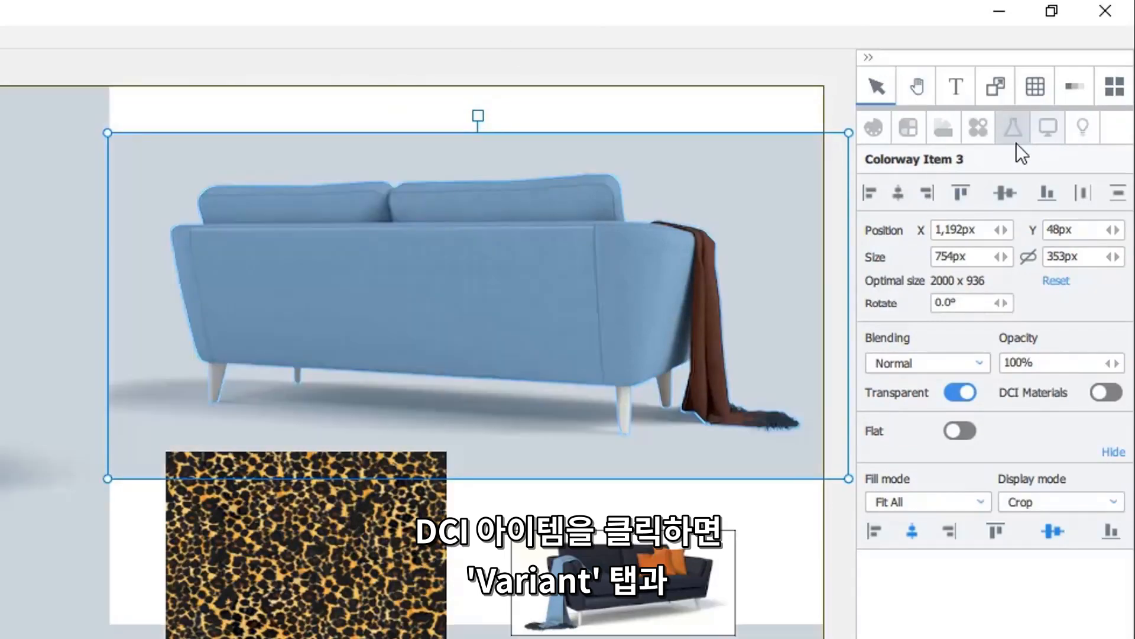
click(977, 127)
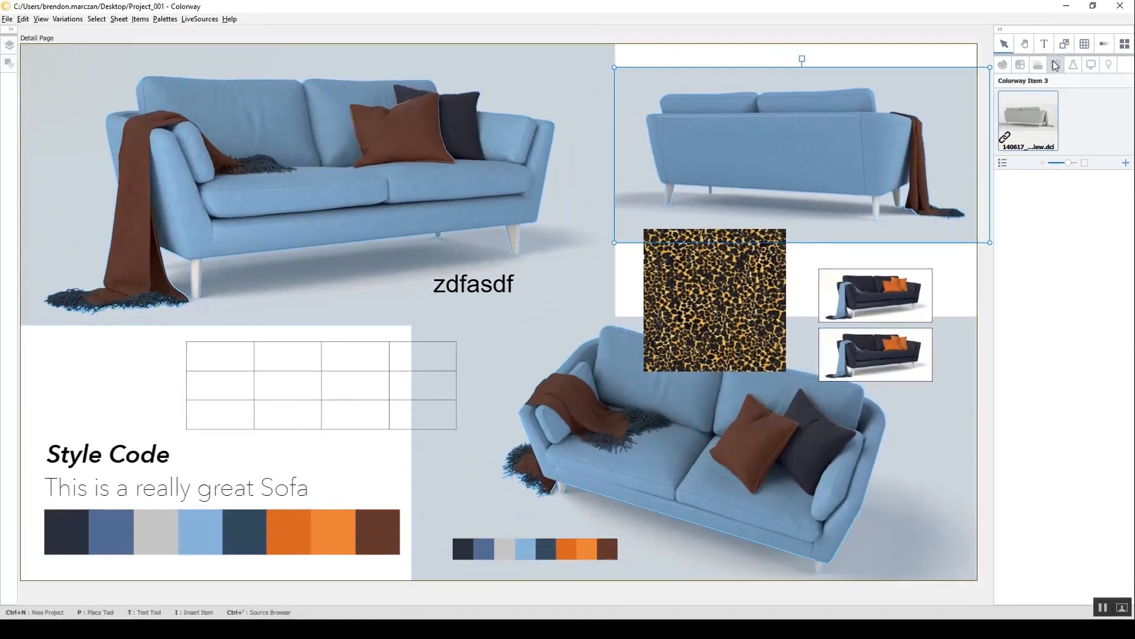
- Compare the variants of the front-view sofa item with those of the angled sofa item
click(463, 170)
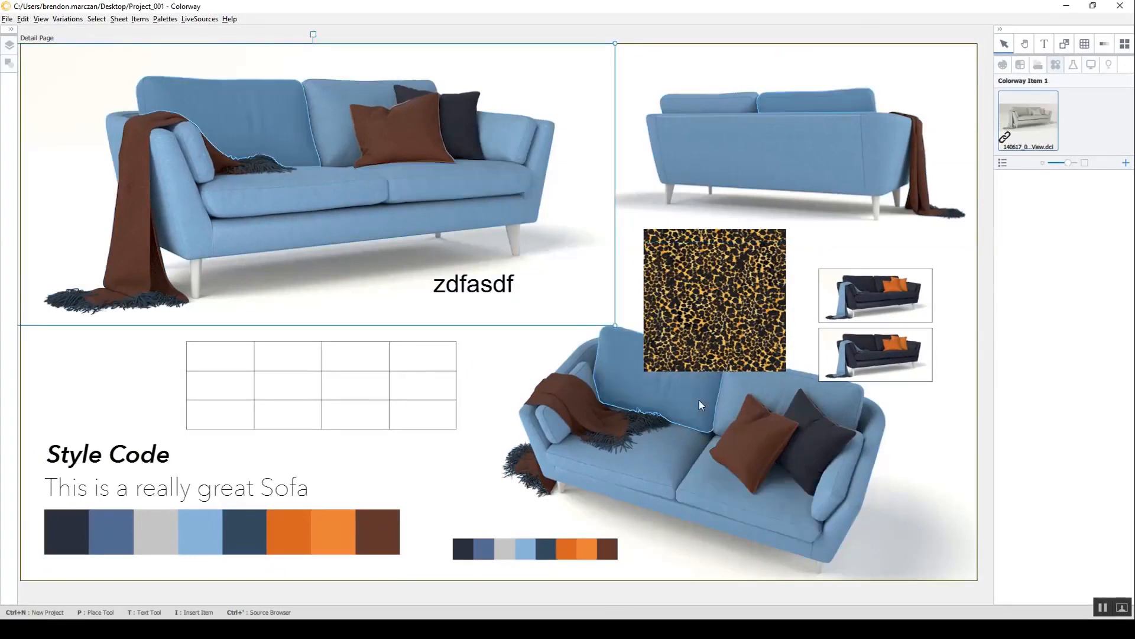
click(715, 428)
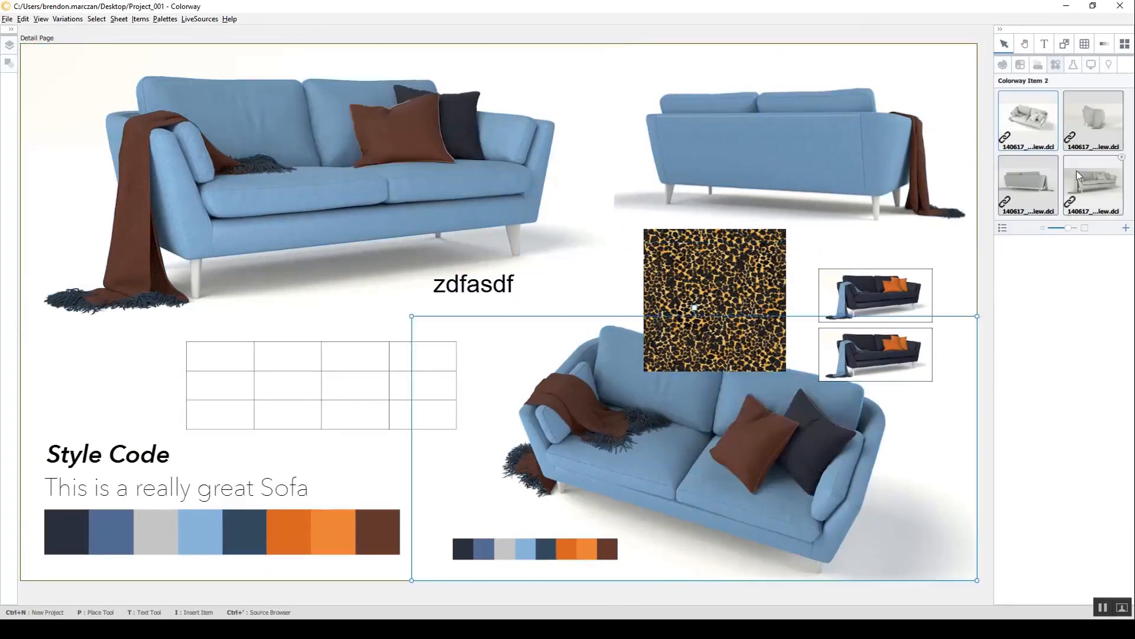
- Add a metadata entry named Material with the value ART123 to the rear-view sofa item
click(1078, 63)
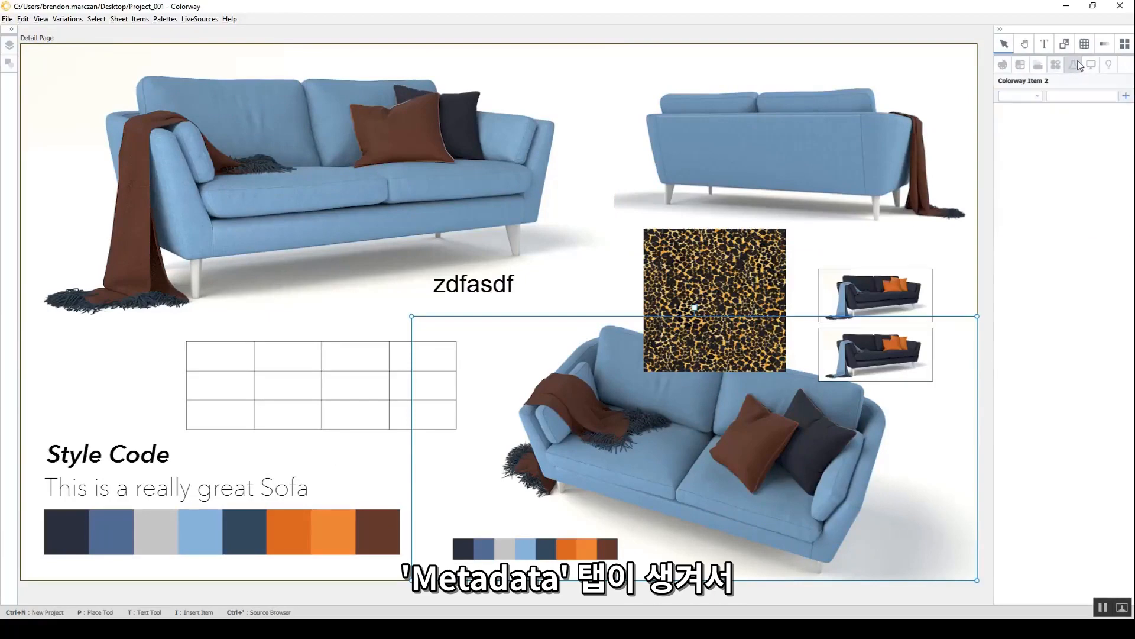
click(800, 143)
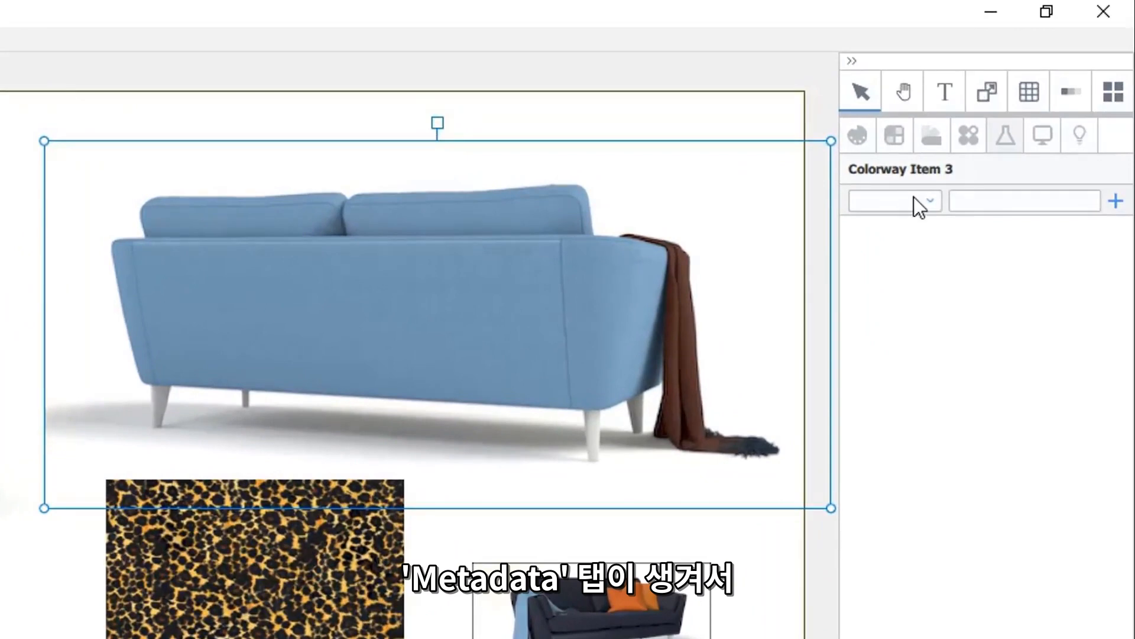
click(896, 201)
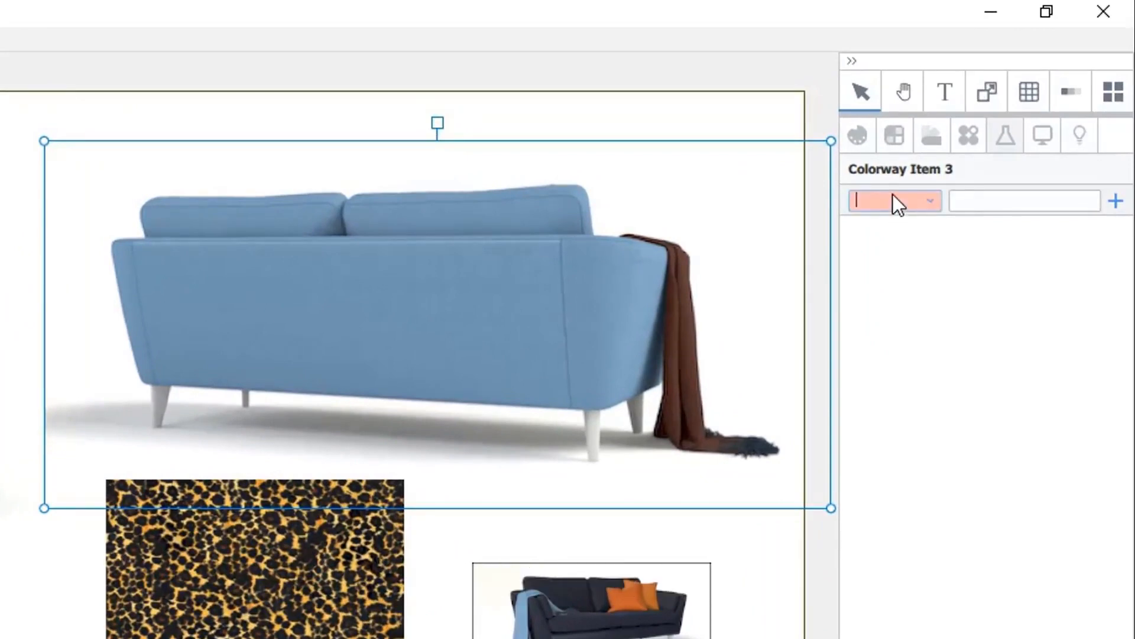
text(Material)
key(Tab)
text(ART123)
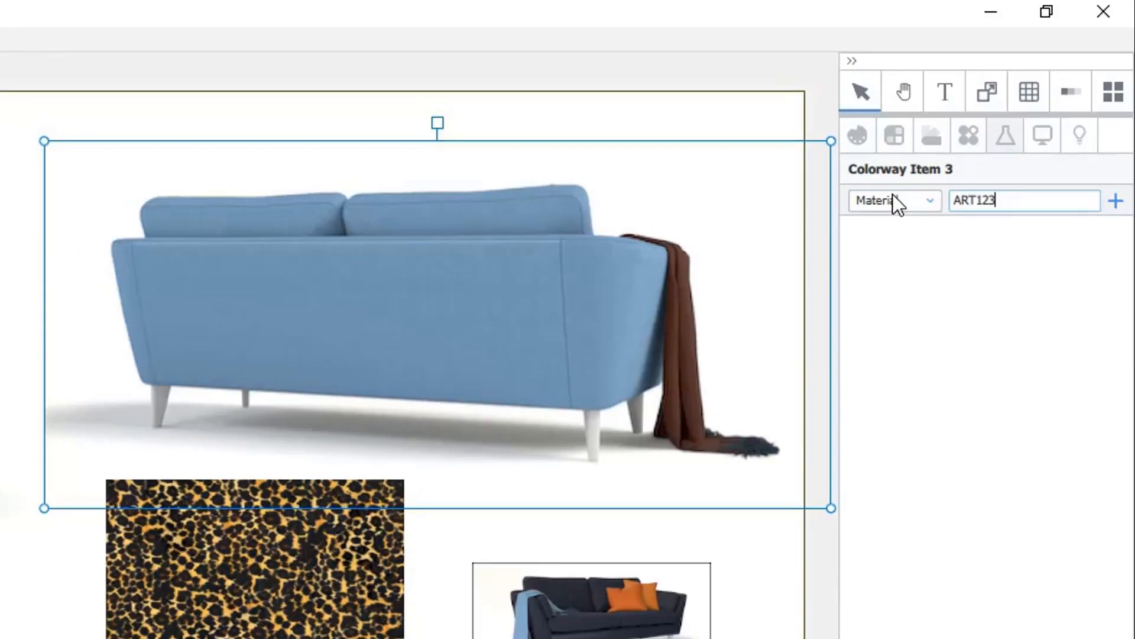
click(1116, 202)
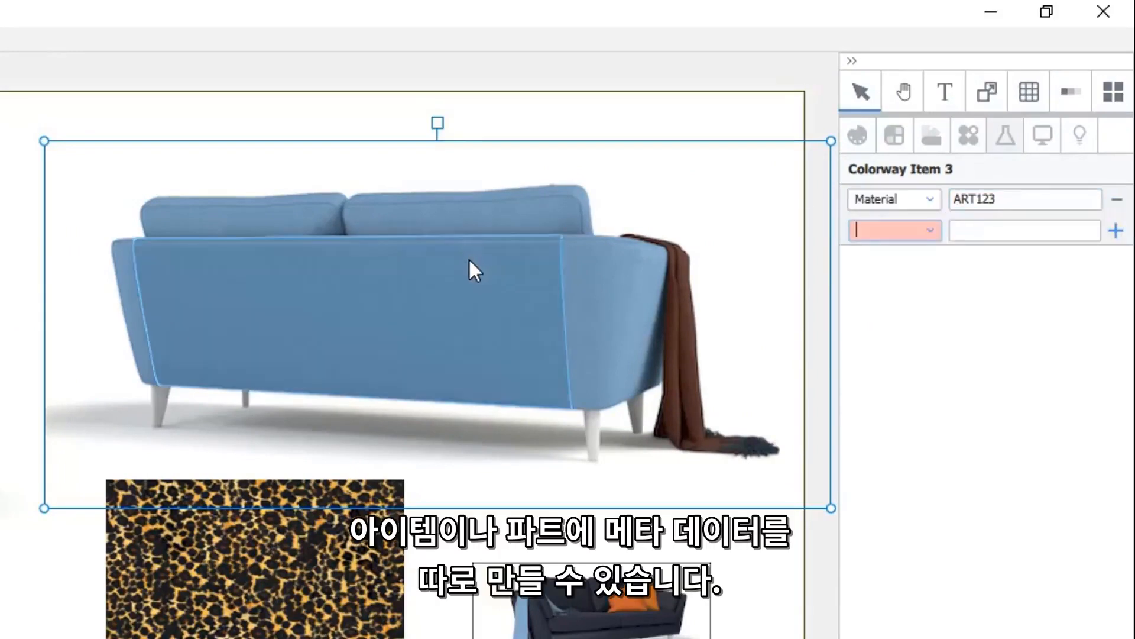
- Compare the metadata of the rear-view sofa's Base part with the metadata of the whole item
click(469, 258)
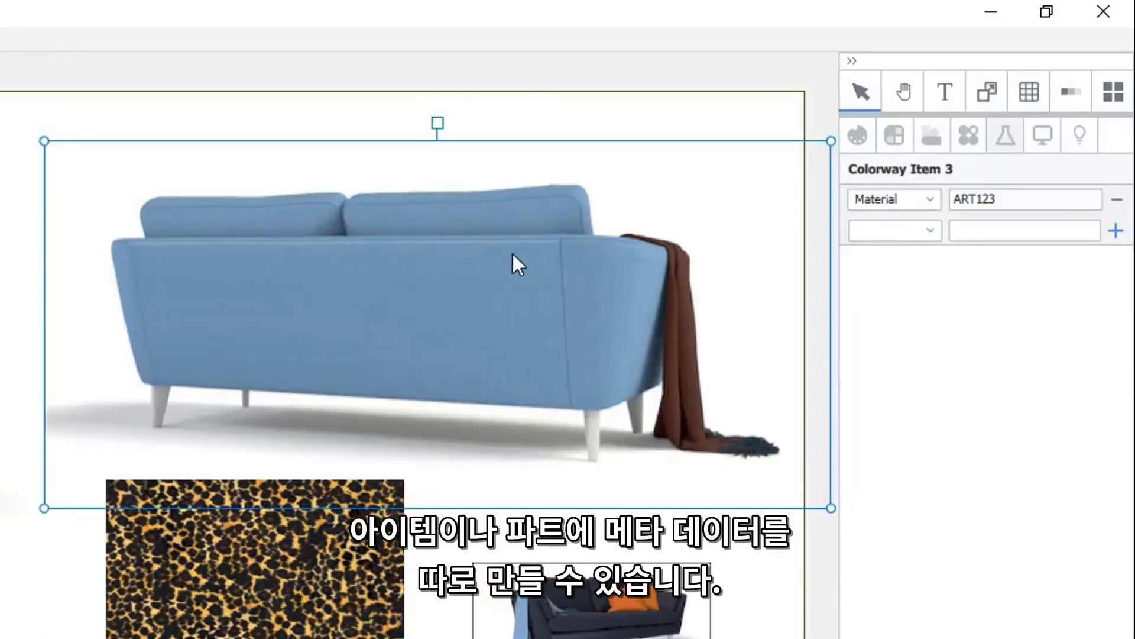
click(468, 258)
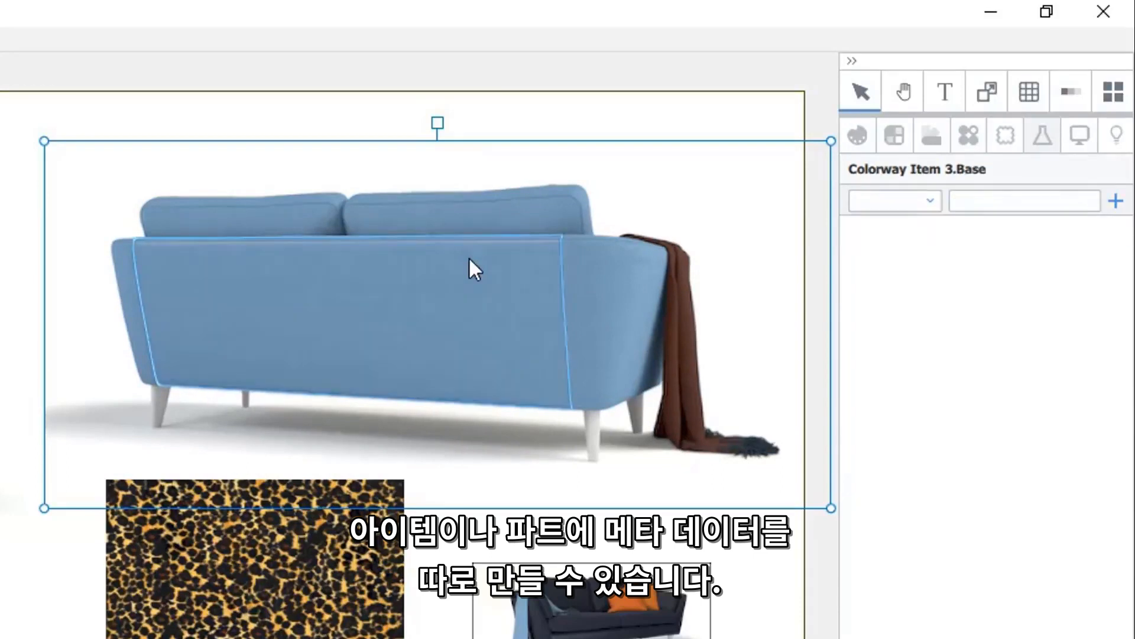
click(603, 84)
click(544, 235)
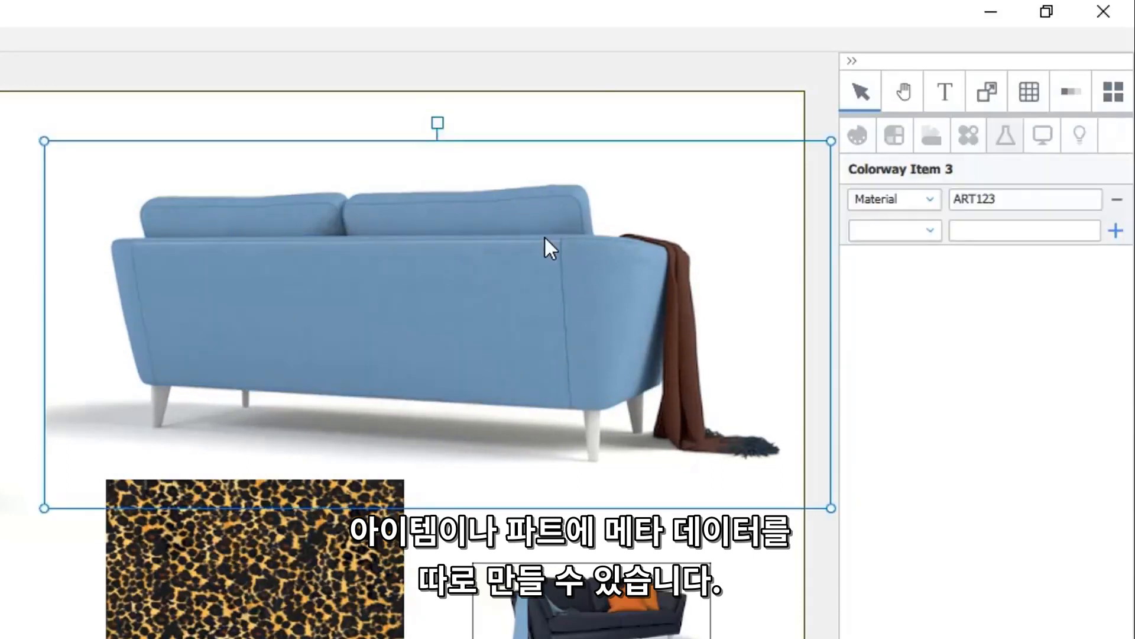
- Review the rear-view sofa's display and lighting settings and its Base part's texture layer settings, ending with the item deselected
click(1041, 134)
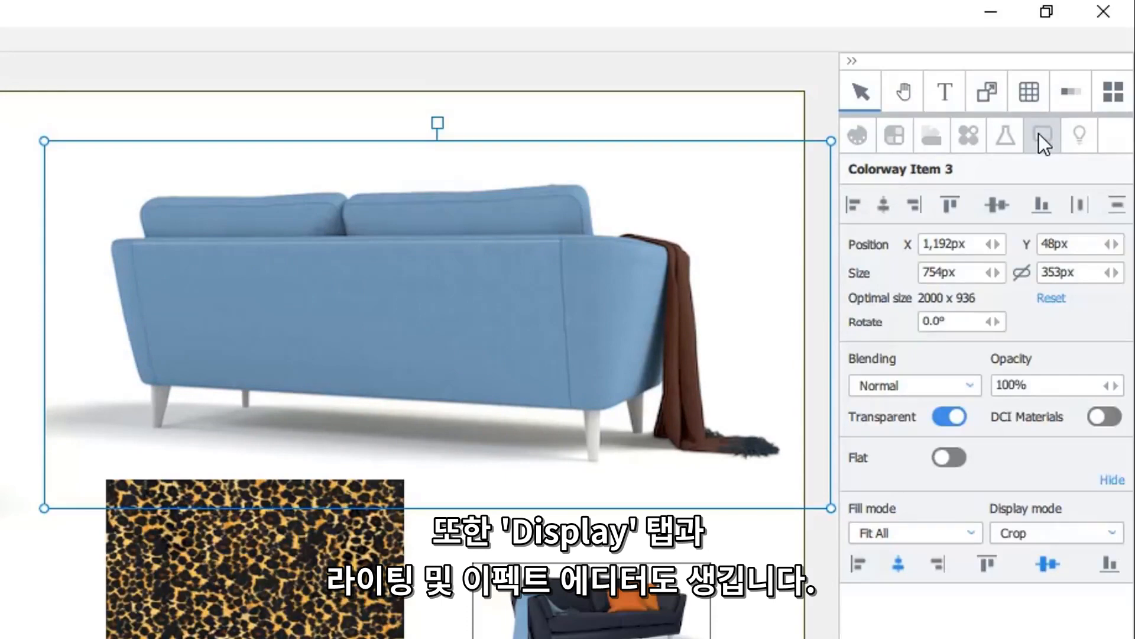
click(1089, 137)
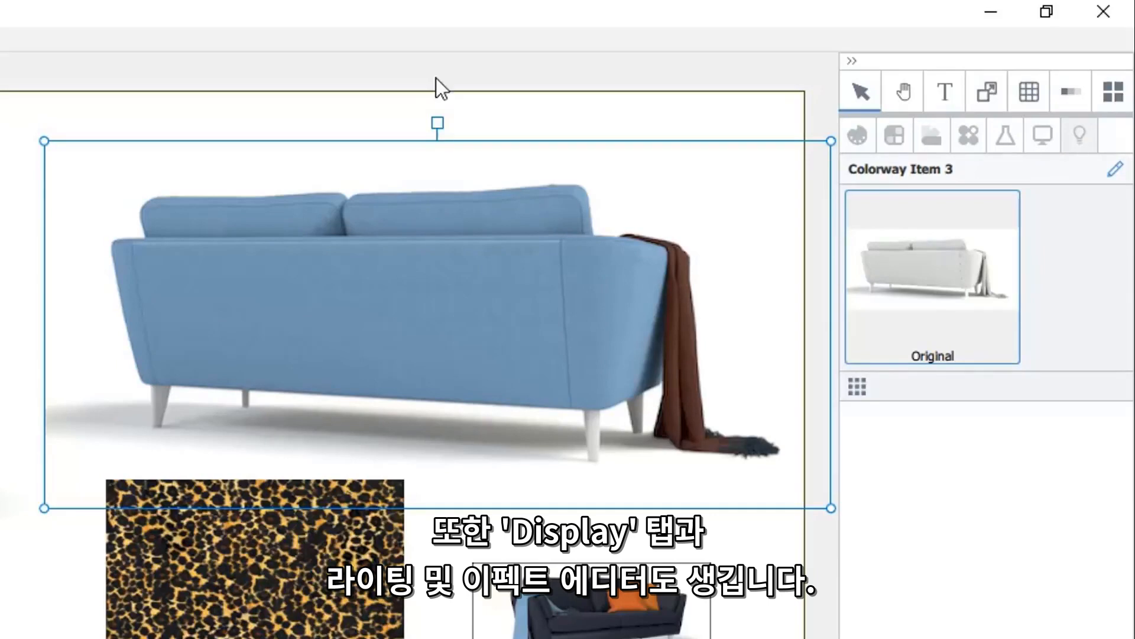
click(278, 285)
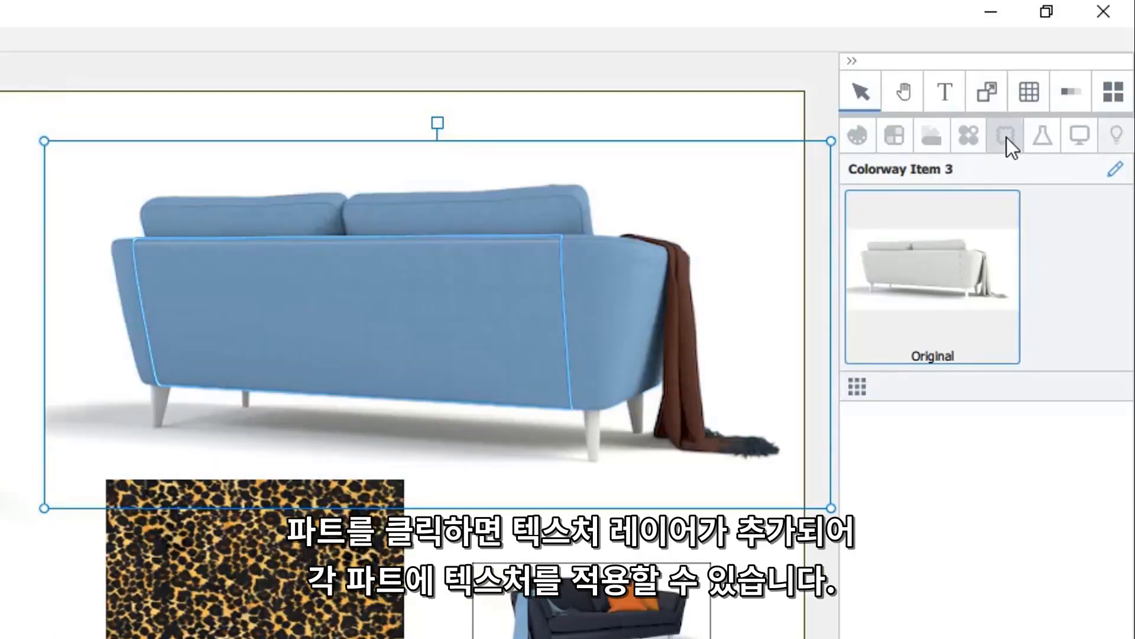
click(1007, 137)
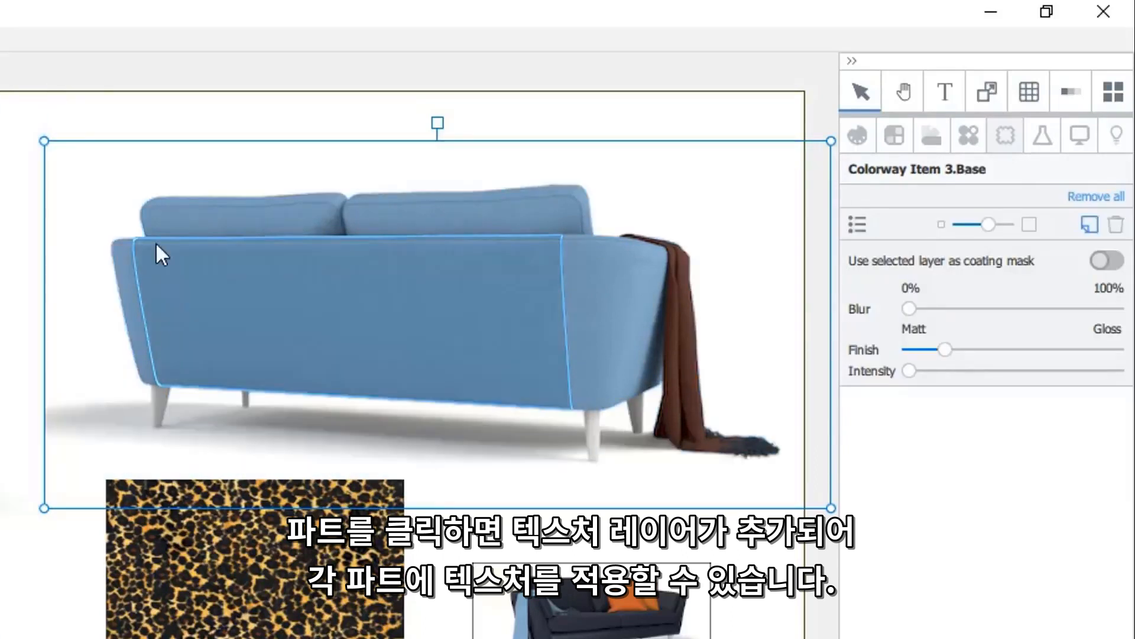
click(156, 244)
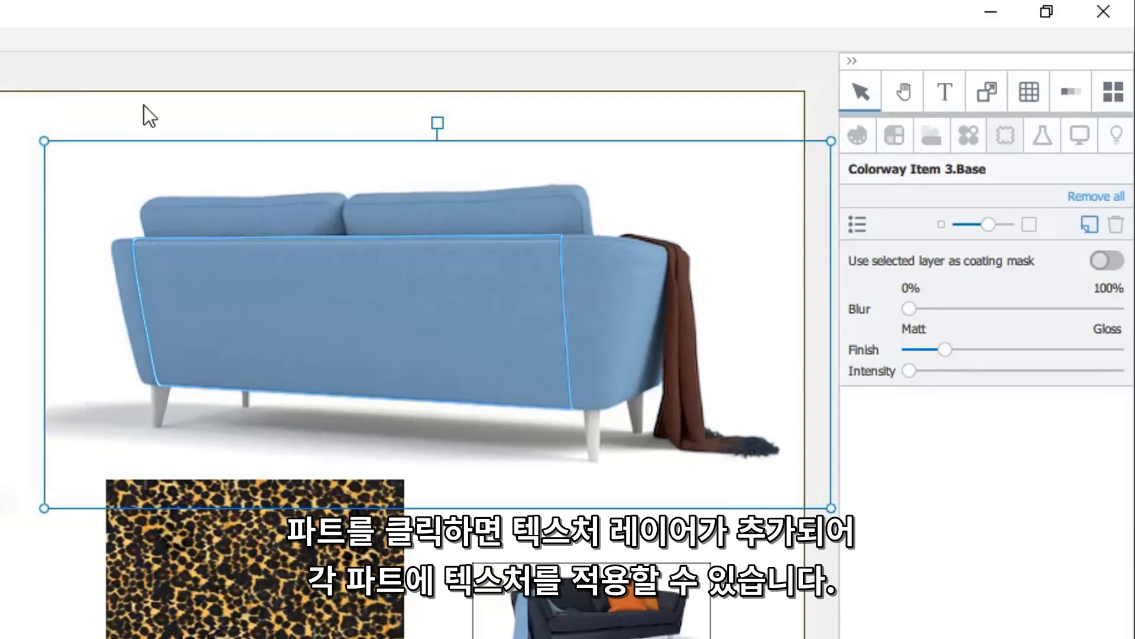
click(143, 105)
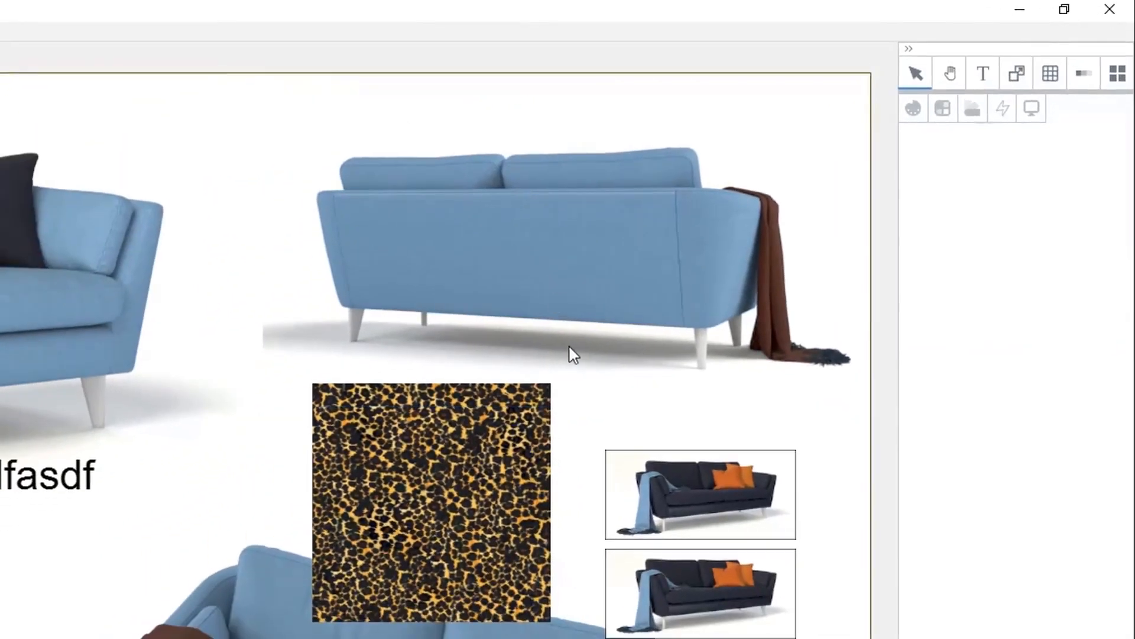
- Shift the contact sheet slightly up and left on the page, and review its font and contact sheet settings
click(694, 496)
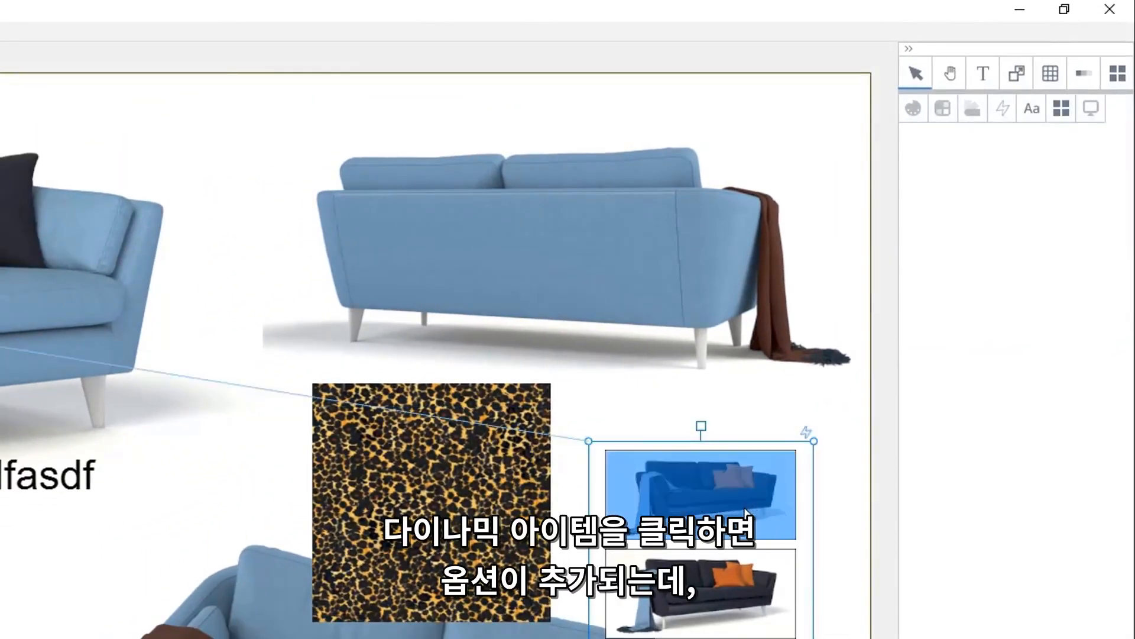
drag(745, 509, 734, 466)
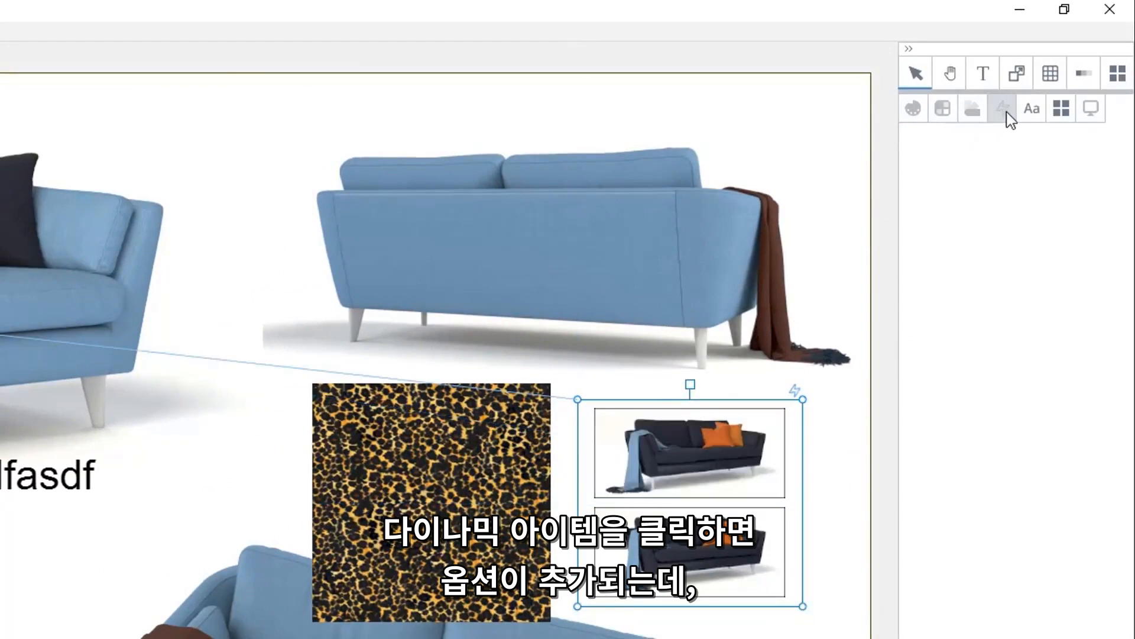
click(1029, 109)
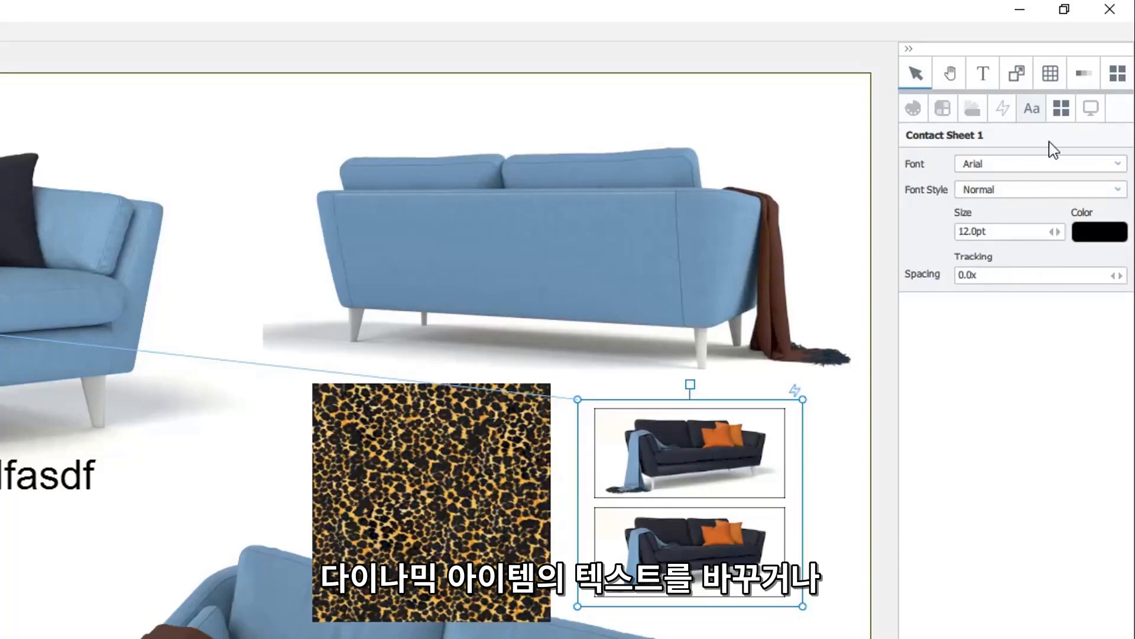
click(1068, 113)
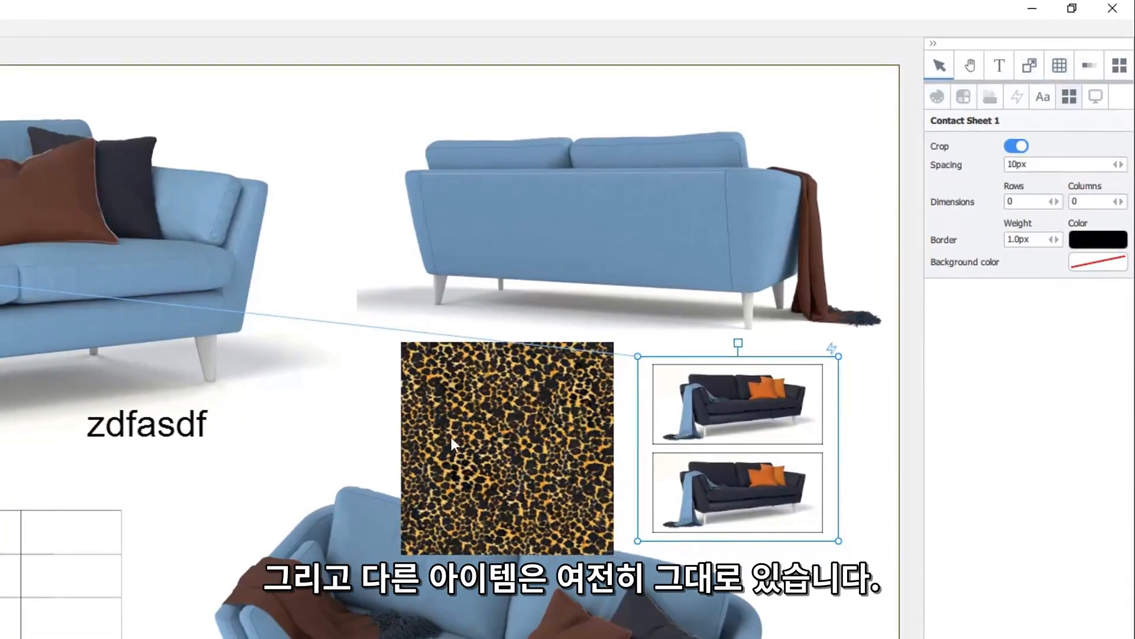
- Review the variants and the linked file setting of the "zdfasdf" text item
click(196, 427)
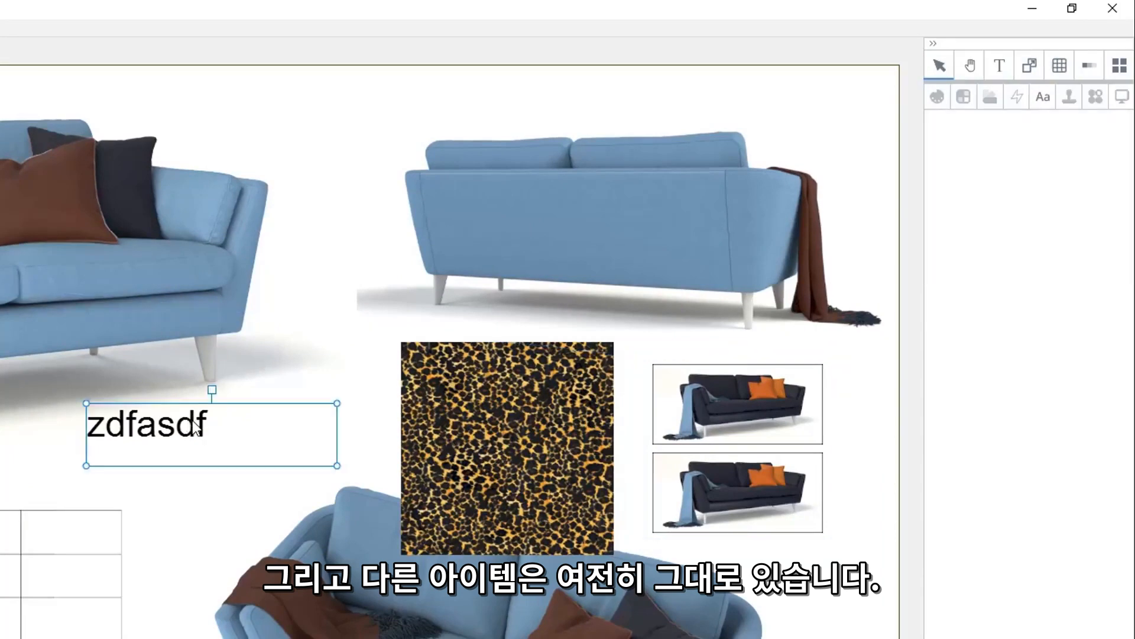
click(1093, 99)
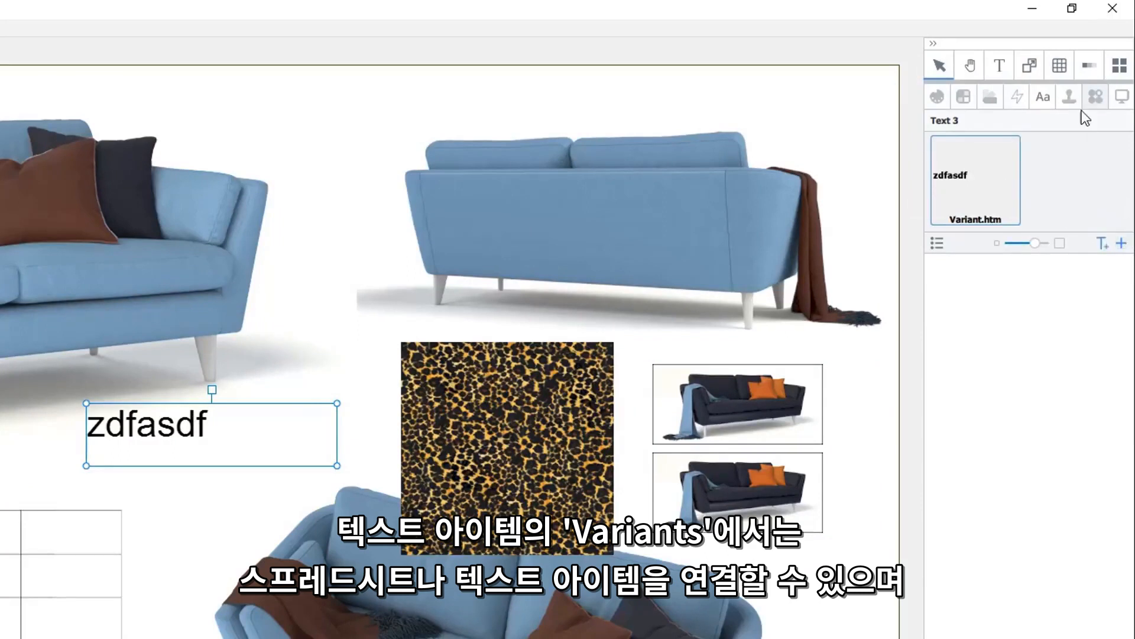
click(1071, 97)
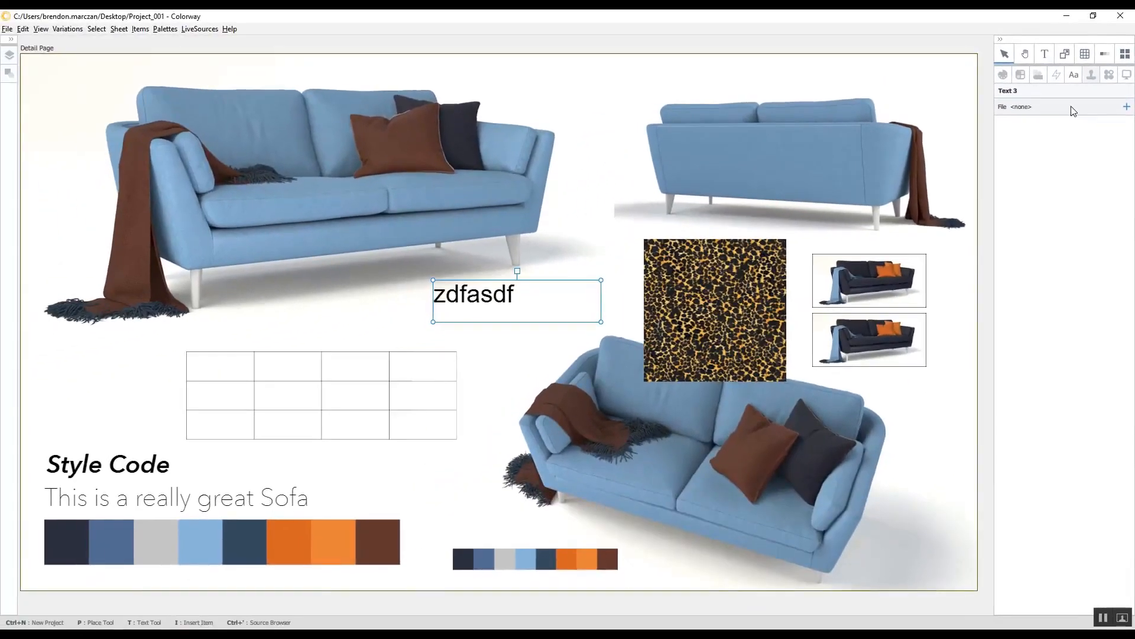
- Review the palette settings of the large colour palette item and the table settings of the empty table
click(354, 551)
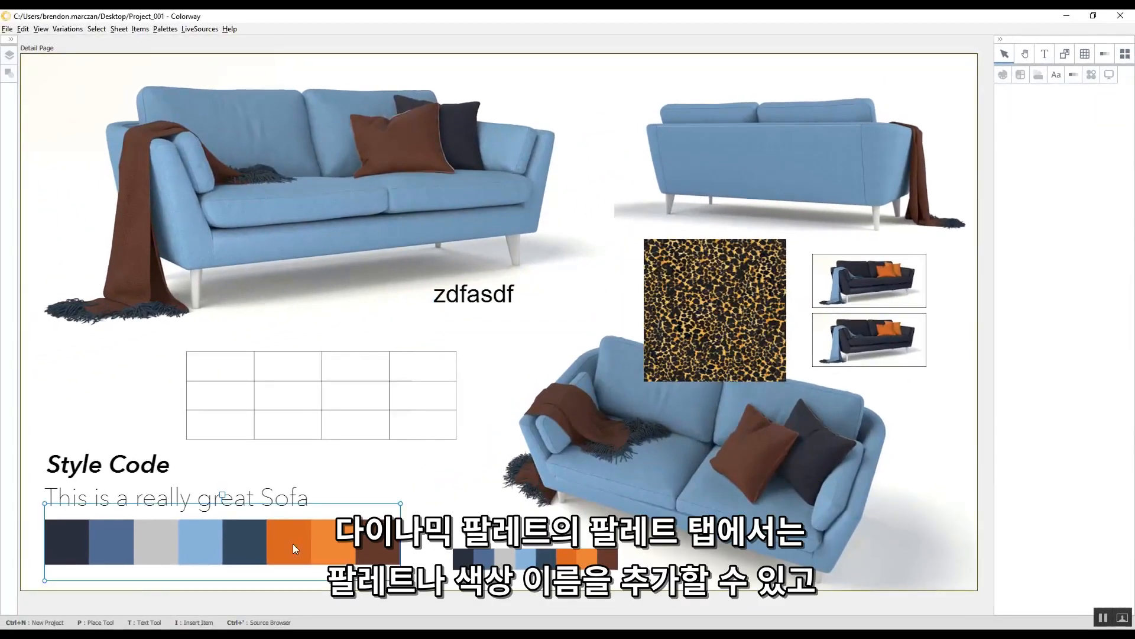
click(1072, 75)
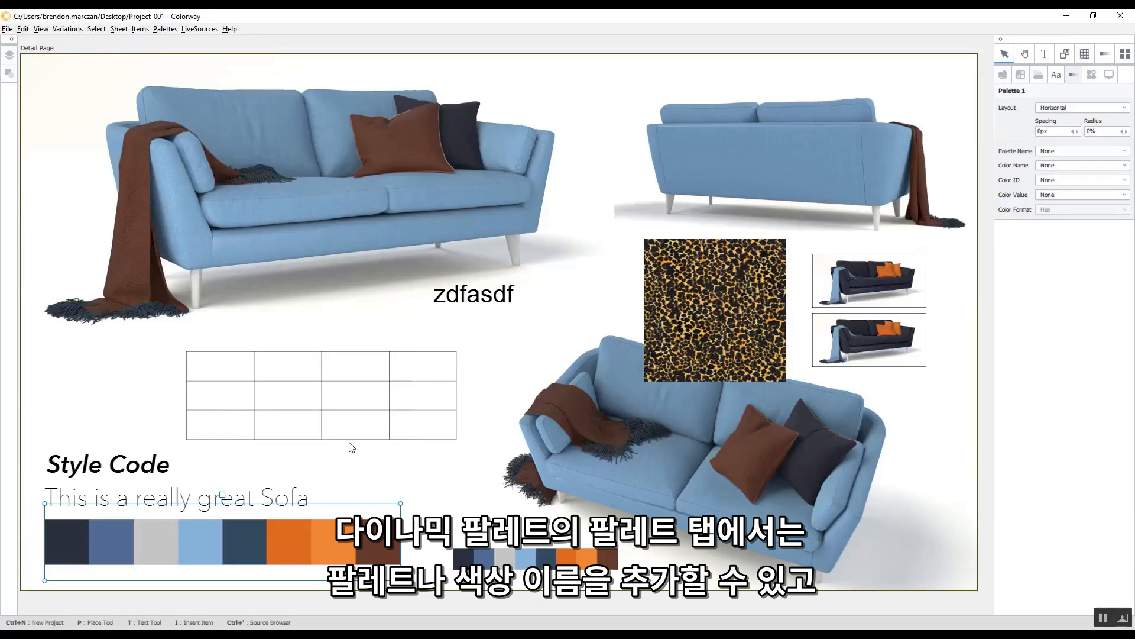
click(390, 379)
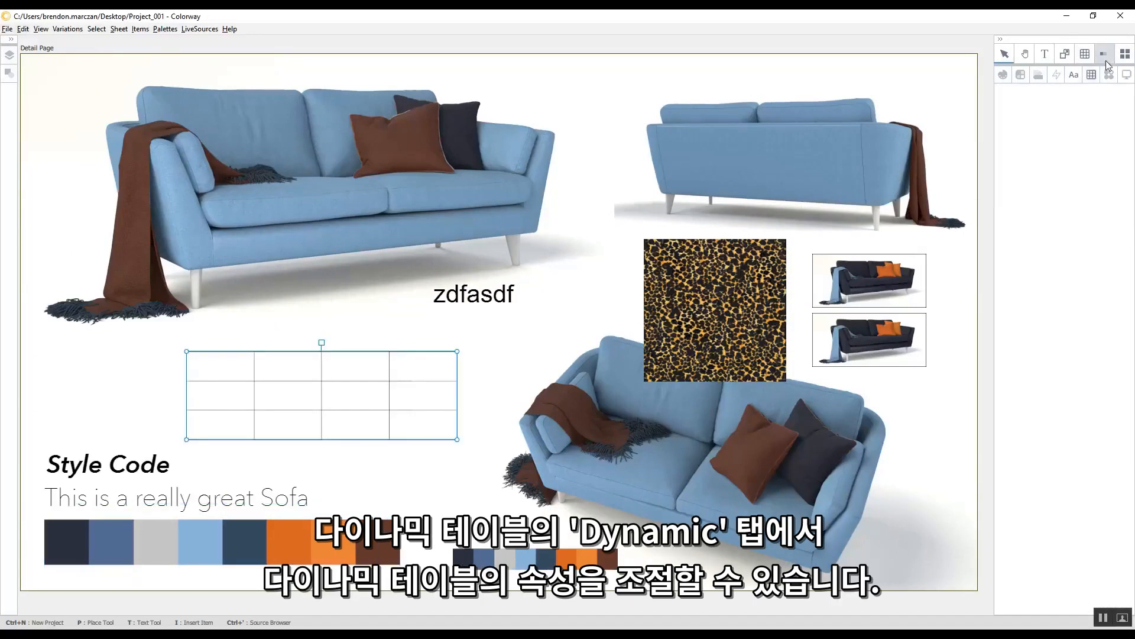
click(1093, 74)
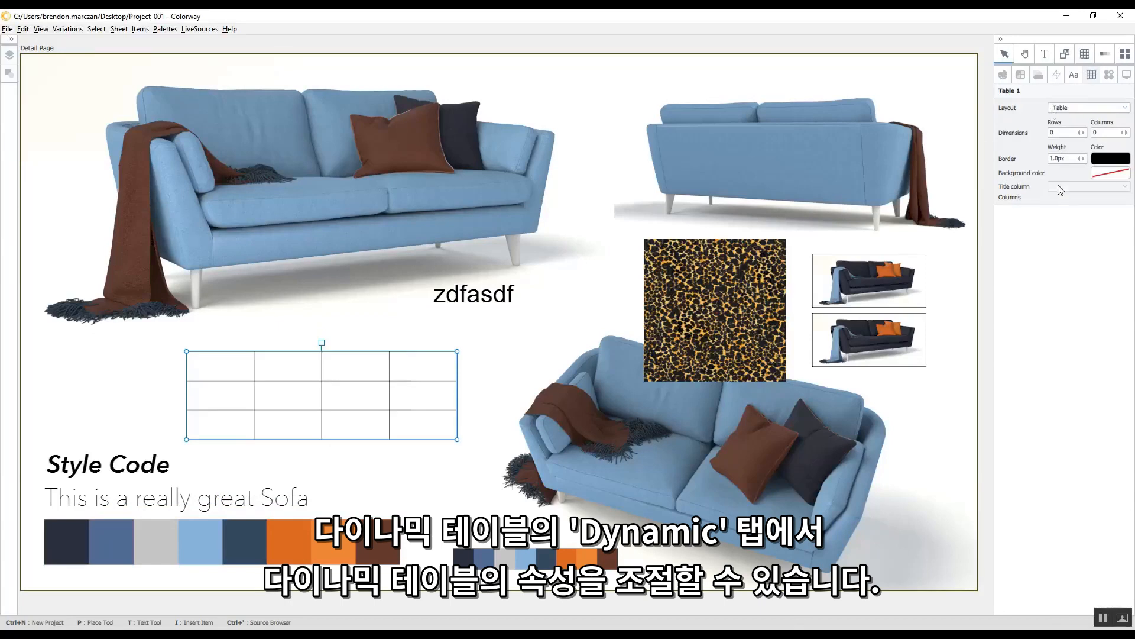
- Collapse the tools and options panel to its compact form and expand it again
click(1045, 38)
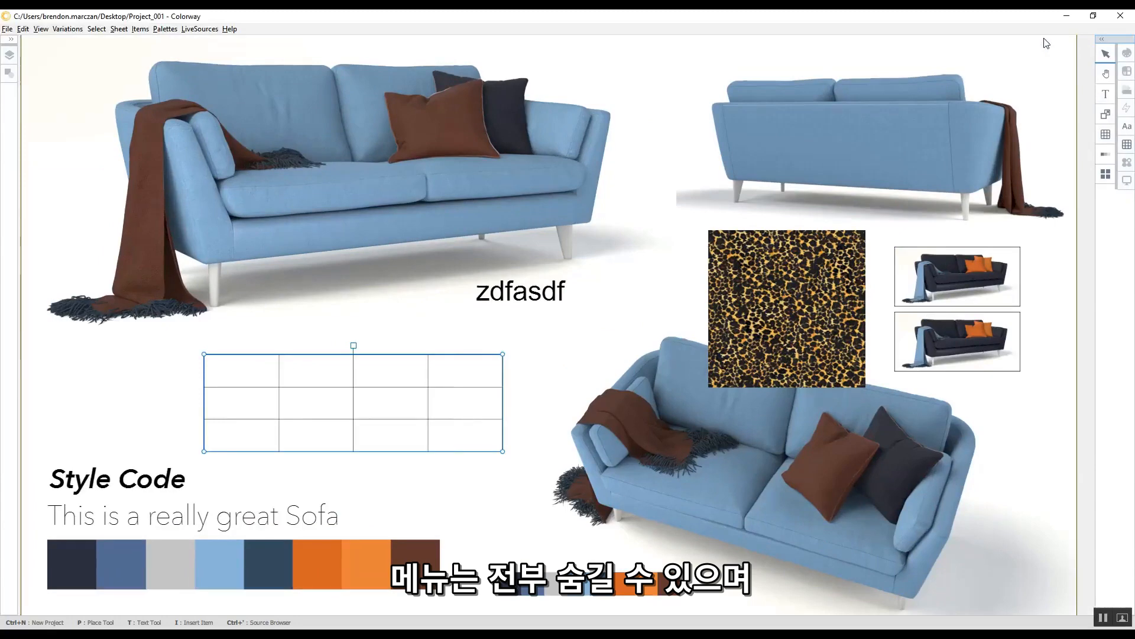
click(1115, 40)
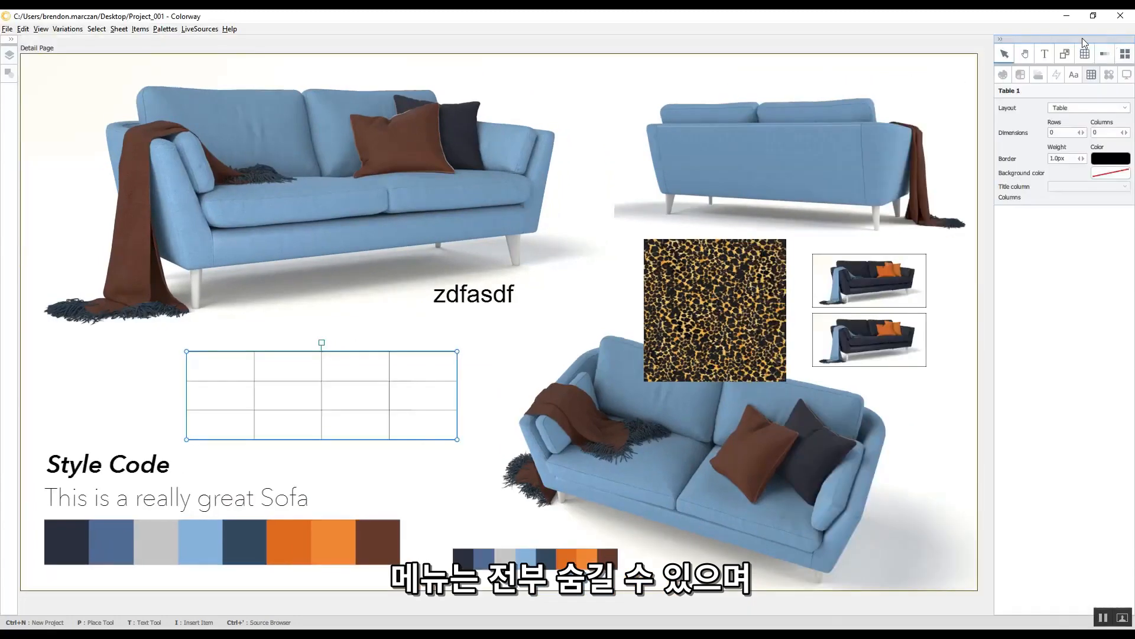
- Switch the options panel to the stacked menu layout and expand its Palettes section
mouse_move(1080, 39)
click(949, 49)
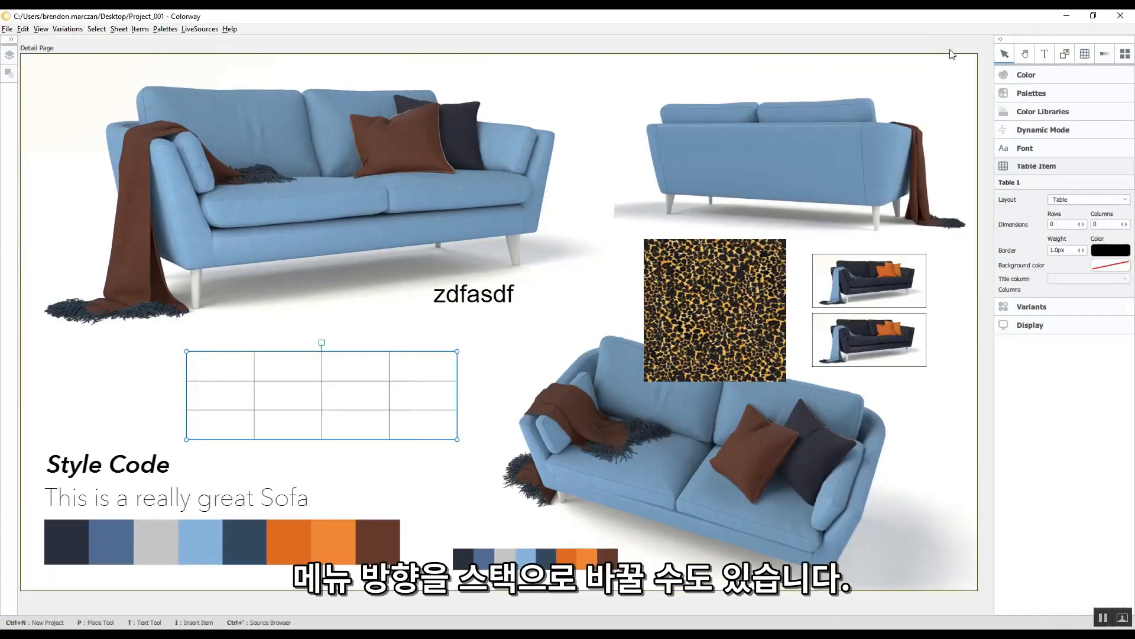
click(1033, 94)
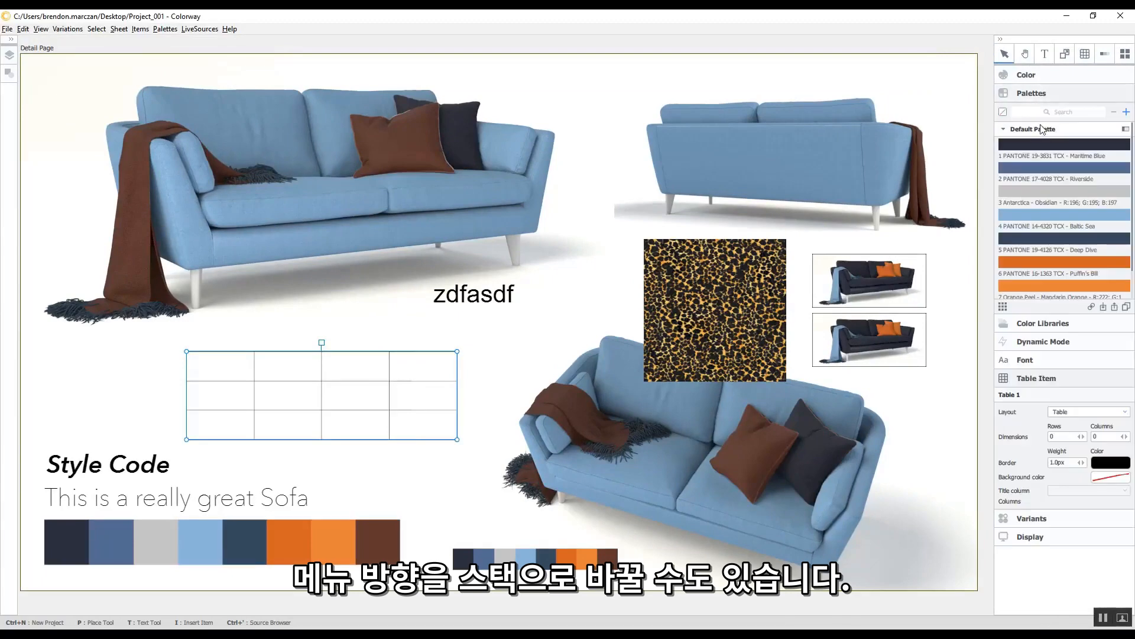
- Select the contact sheet, rear-view sofa and leopard image to compare the stacked menus each item offers
click(875, 278)
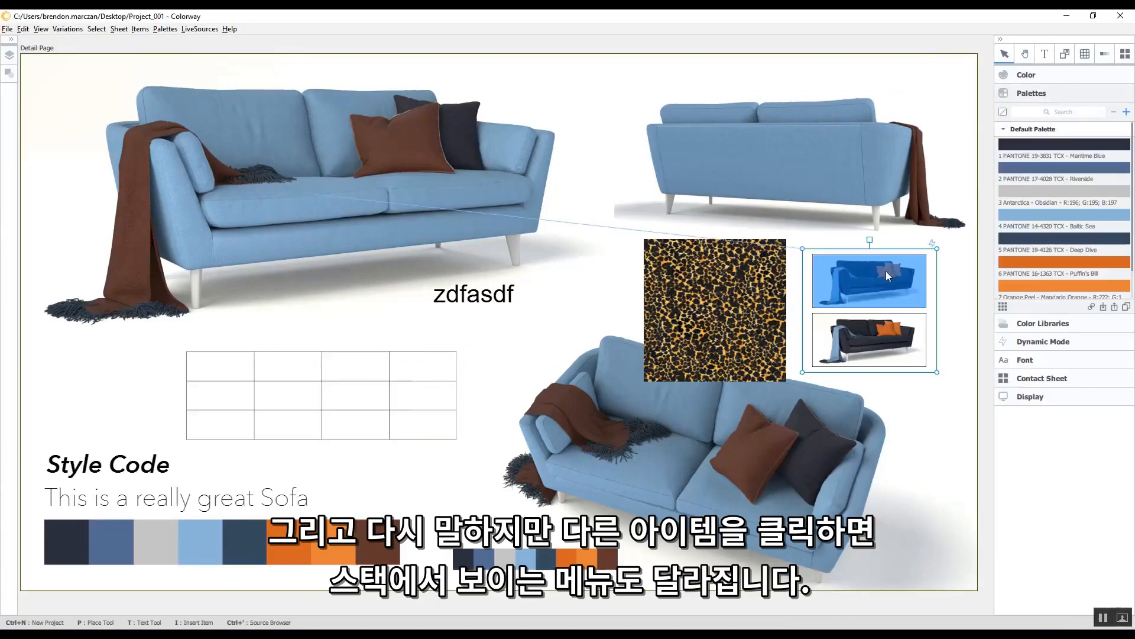
click(866, 177)
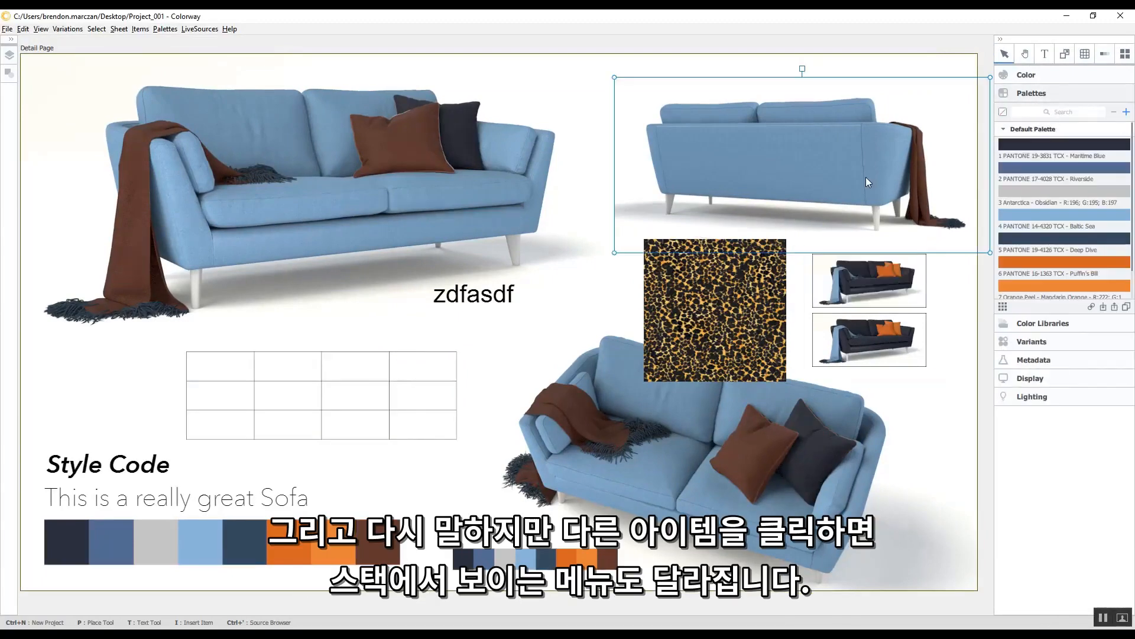
click(869, 295)
click(765, 304)
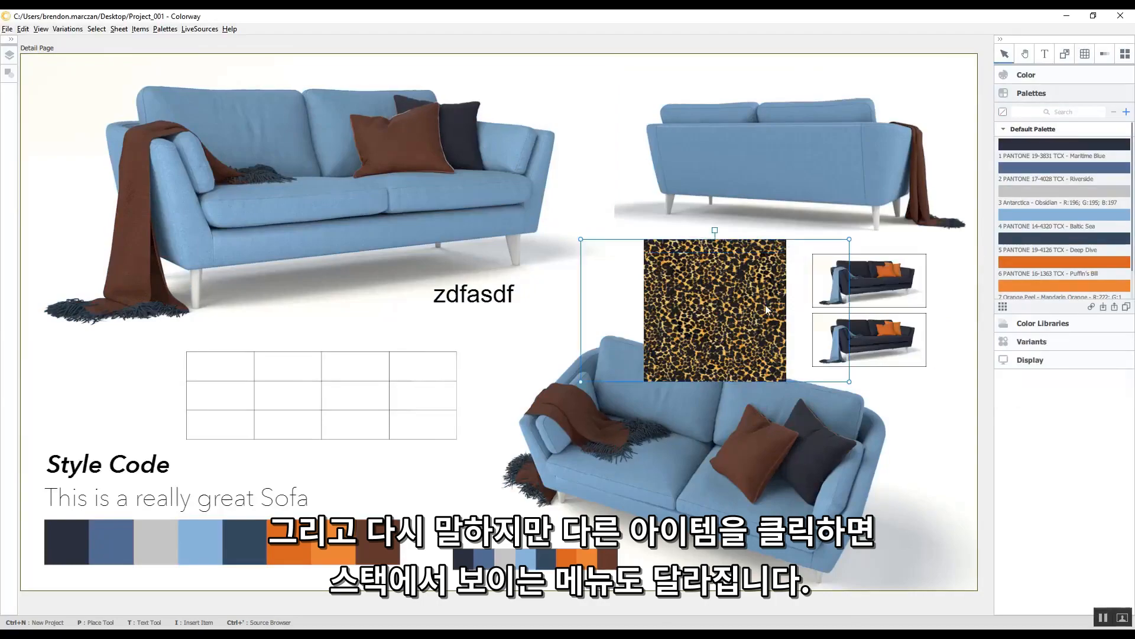